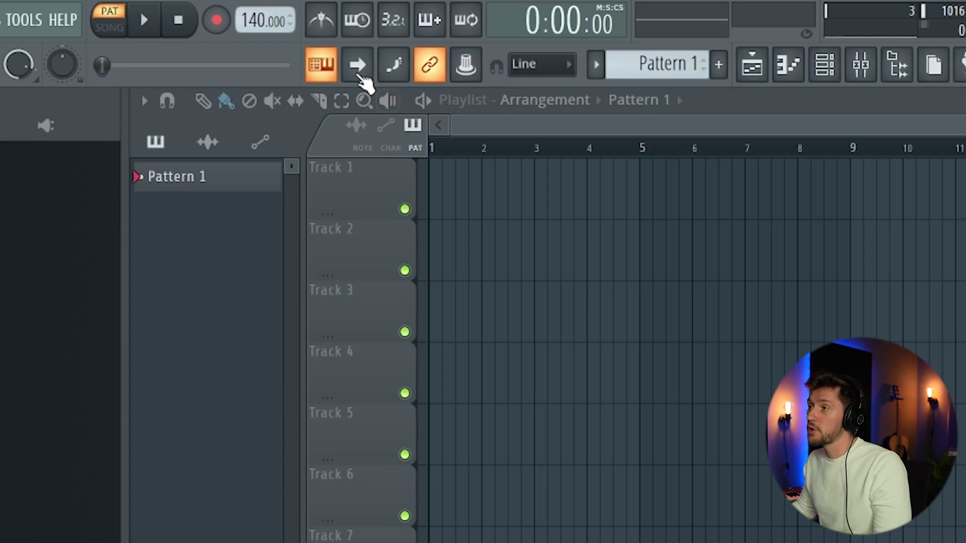
# Lower the project tempo from 140 to 112 BPM.
pyautogui.moveTo(258, 21); pyautogui.dragTo(258, 55)
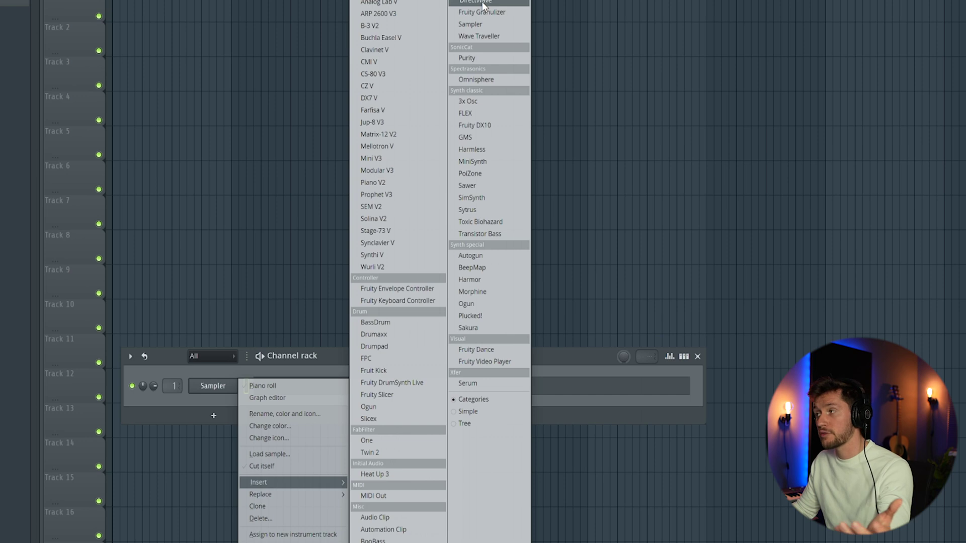
# Add a DirectWave instrument channel loaded with the Electric Piano preset.
pyautogui.click(479, 2)
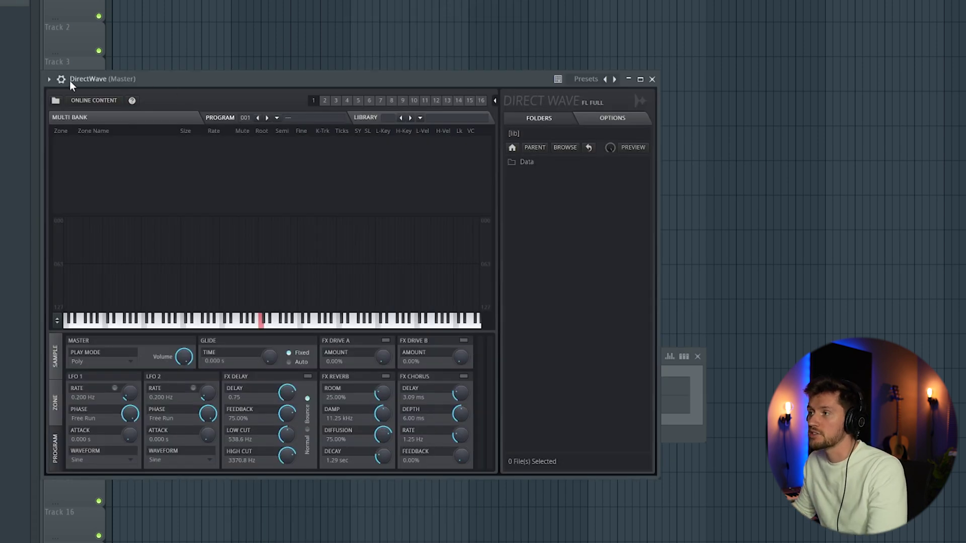
pyautogui.click(48, 80)
pyautogui.moveTo(149, 116)
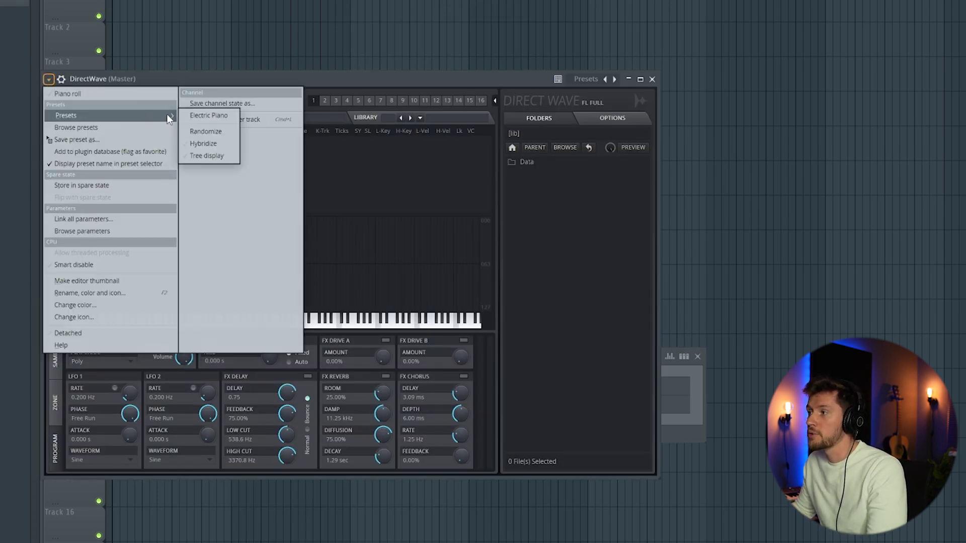
pyautogui.click(196, 115)
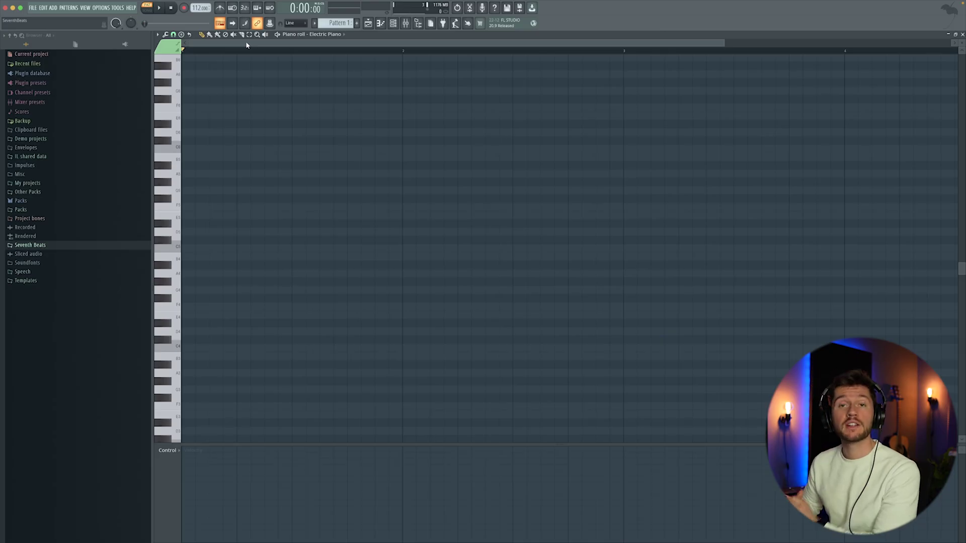
# Draw one-bar top notes C#5, C#5, C#5 and C5 across bars 1–4.
pyautogui.click(191, 241)
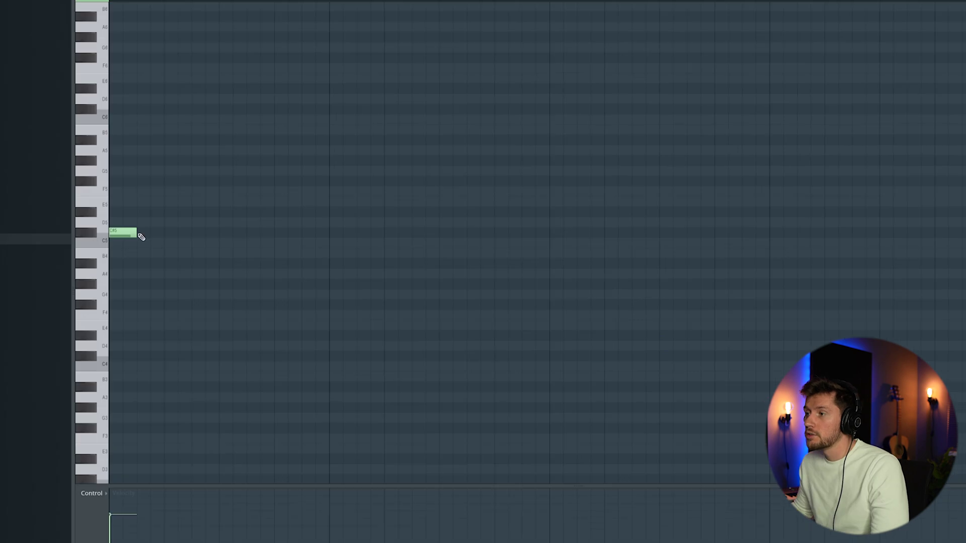
pyautogui.moveTo(207, 240); pyautogui.dragTo(356, 241)
pyautogui.click(333, 222)
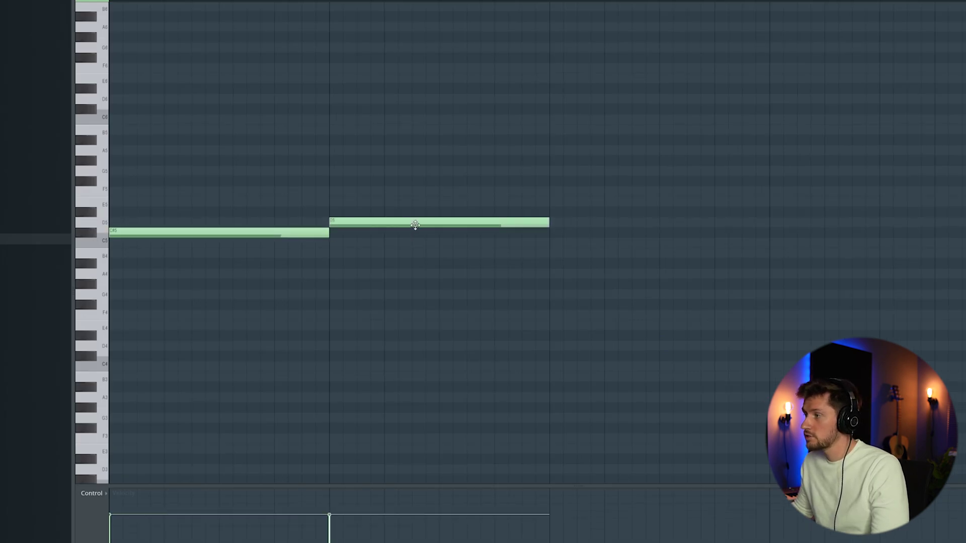
pyautogui.moveTo(416, 225); pyautogui.dragTo(508, 233)
pyautogui.click(554, 232)
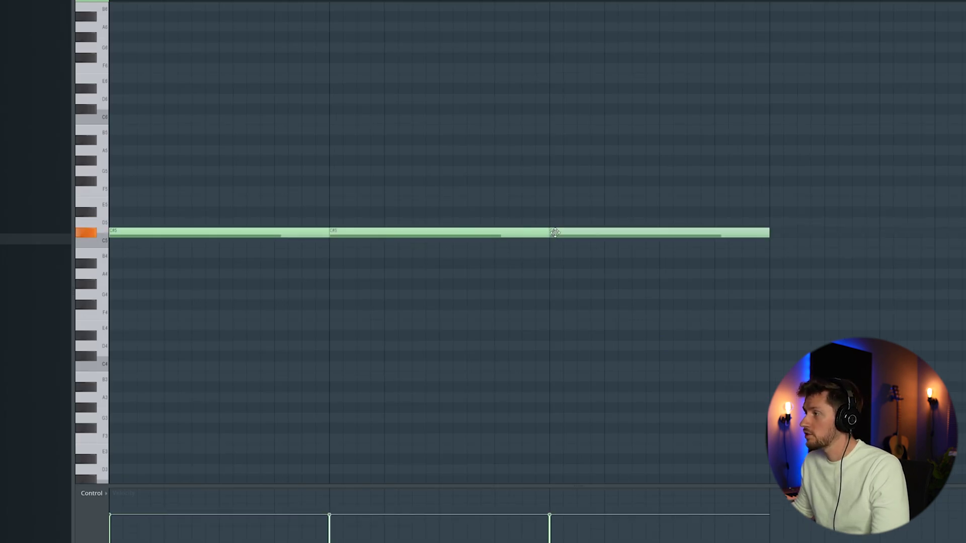
pyautogui.click(772, 243)
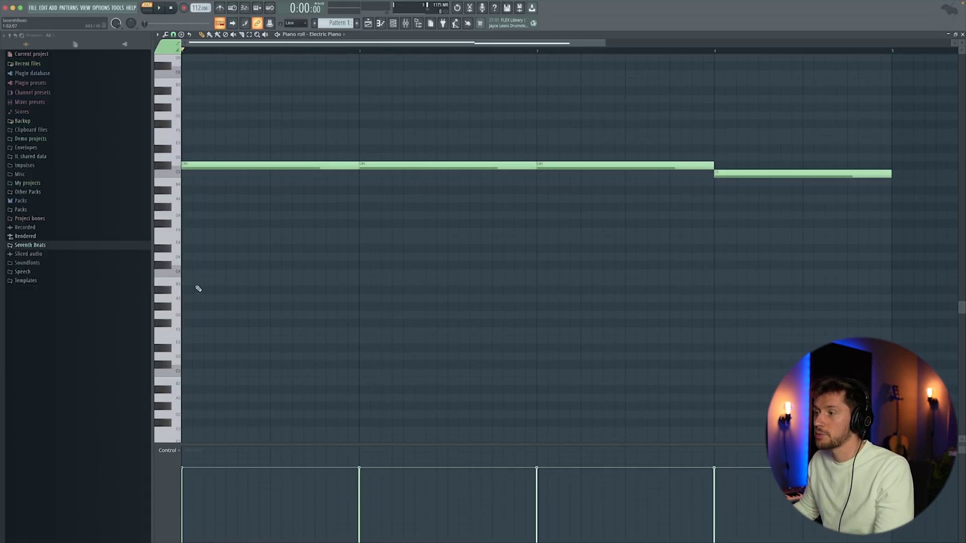
# Add low notes A#3, D#4, F#3 and G#3 under the four bars and play them back.
pyautogui.click(199, 289)
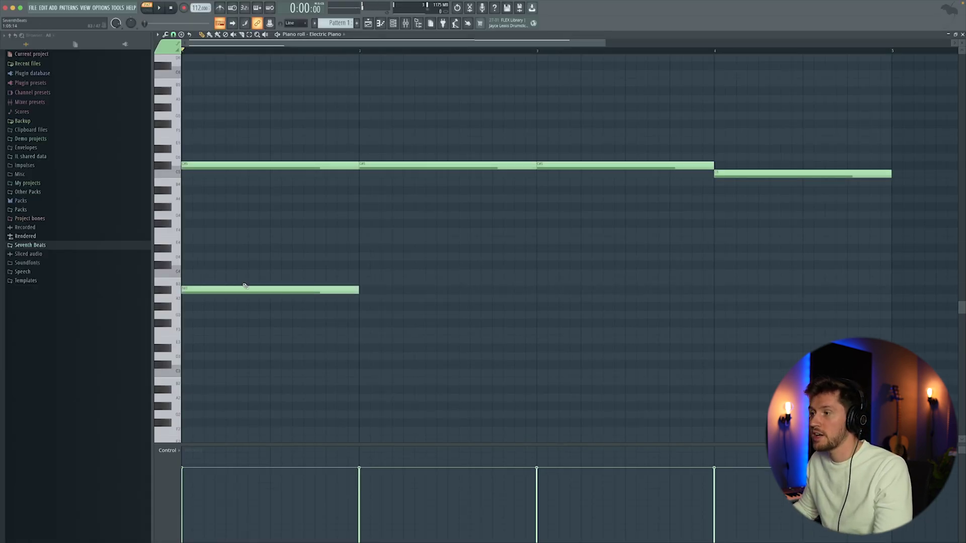
pyautogui.click(362, 249)
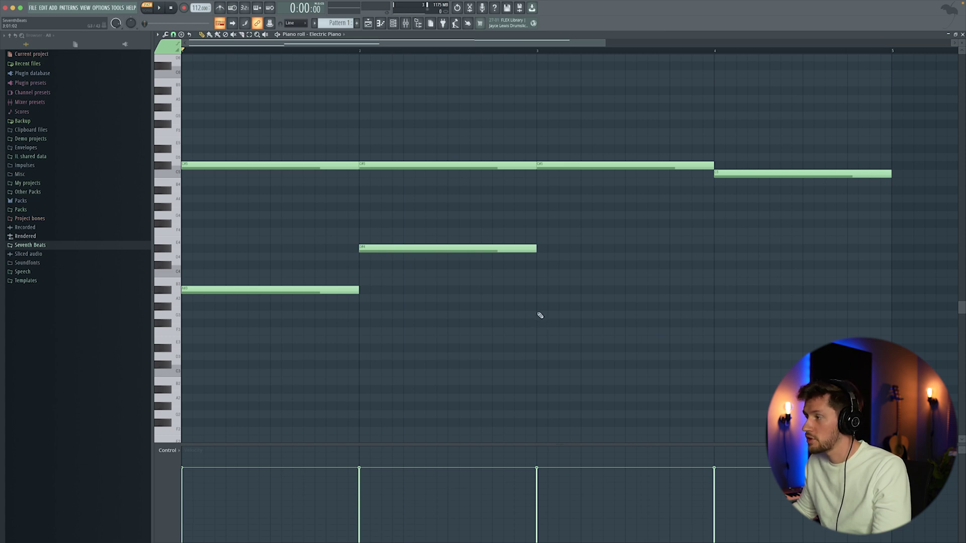
pyautogui.click(540, 324)
pyautogui.click(677, 314)
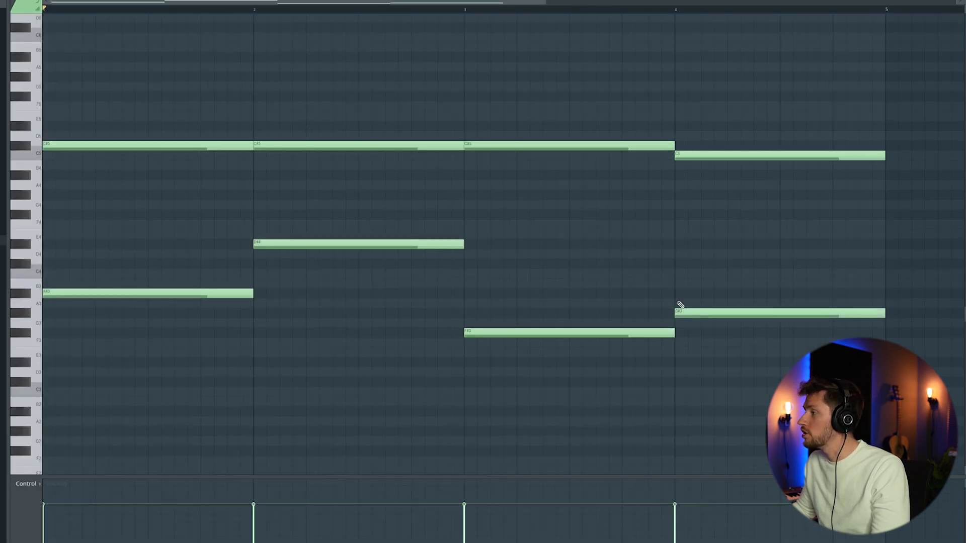
pyautogui.scroll(-2, 703, 6)
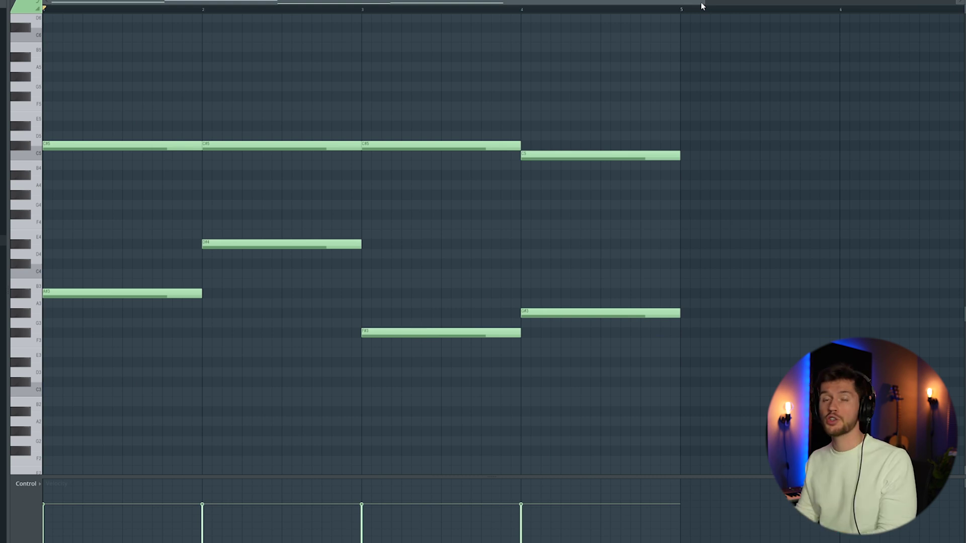
pyautogui.press('space')
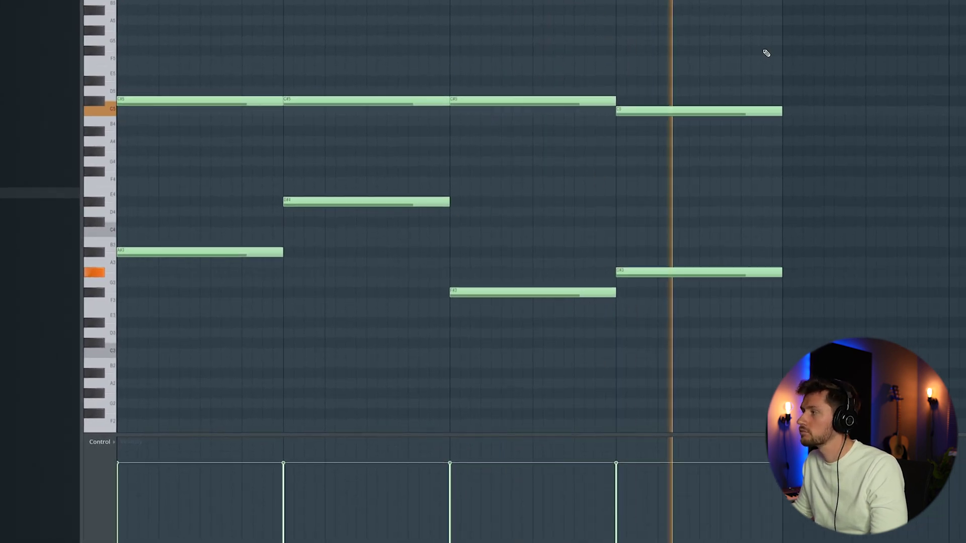
# Fill out the first chord with F5, G#4 and C5 notes and audition it.
pyautogui.press('space')
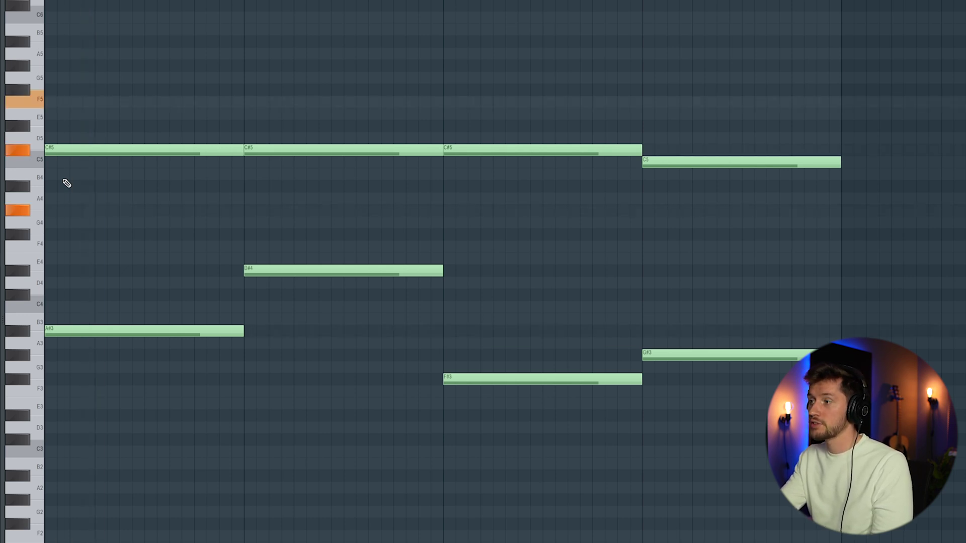
pyautogui.click(48, 100)
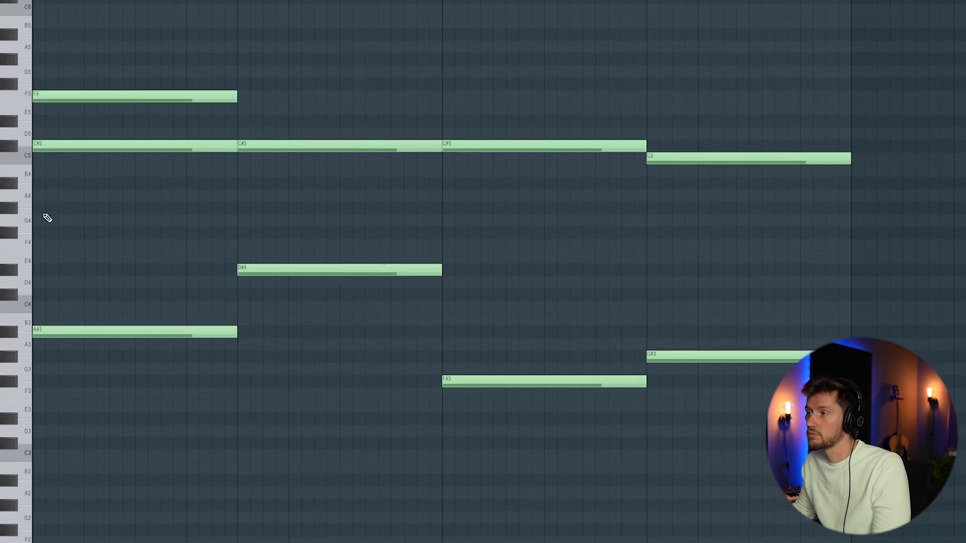
pyautogui.click(48, 210)
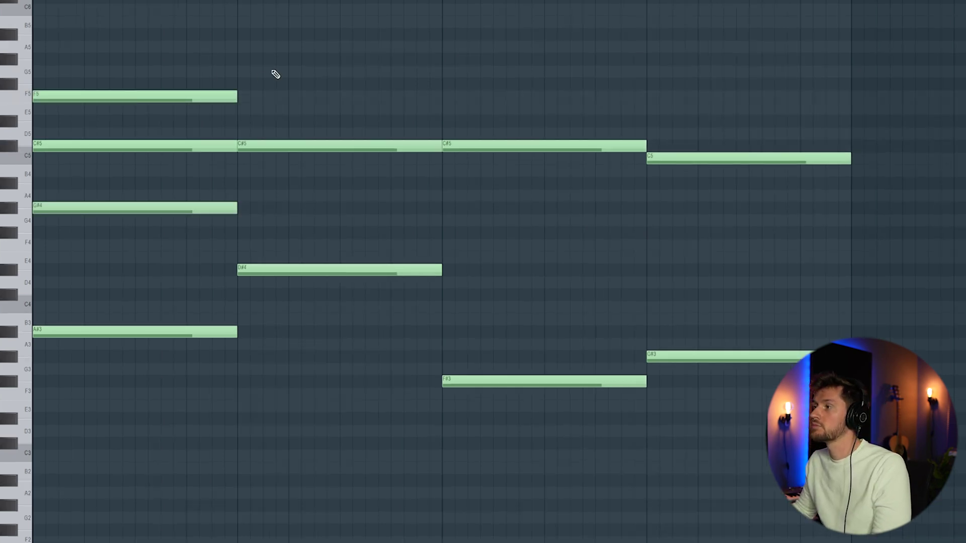
pyautogui.click(51, 132)
pyautogui.moveTo(51, 133); pyautogui.dragTo(53, 161)
pyautogui.press('space')
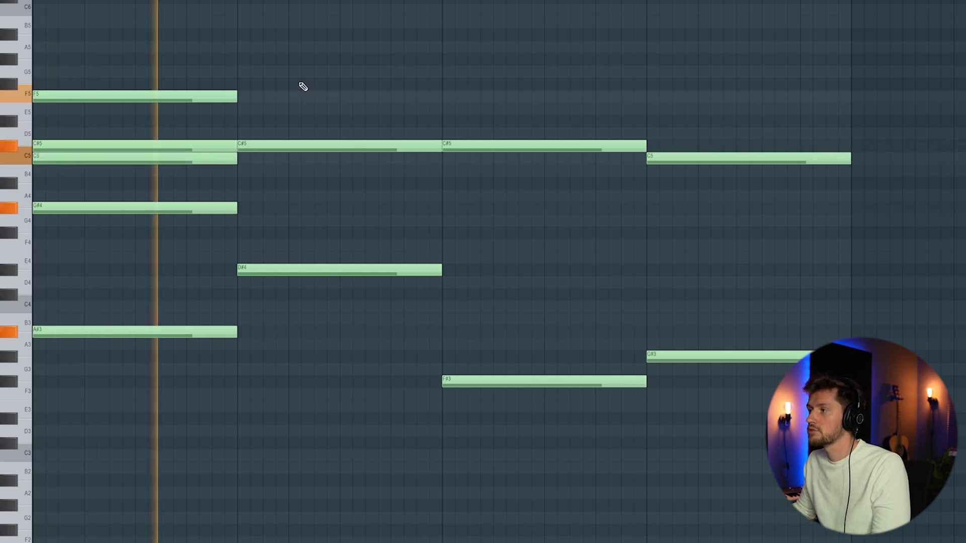
pyautogui.press('space')
# Add A#4 and F#4 to the second chord and preview the progression.
pyautogui.click(240, 184)
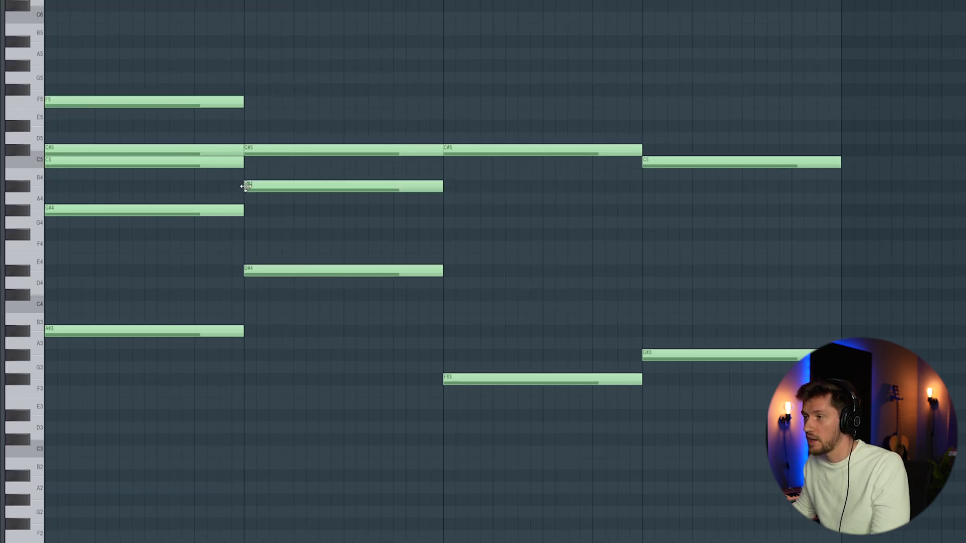
pyautogui.click(251, 236)
pyautogui.press('space')
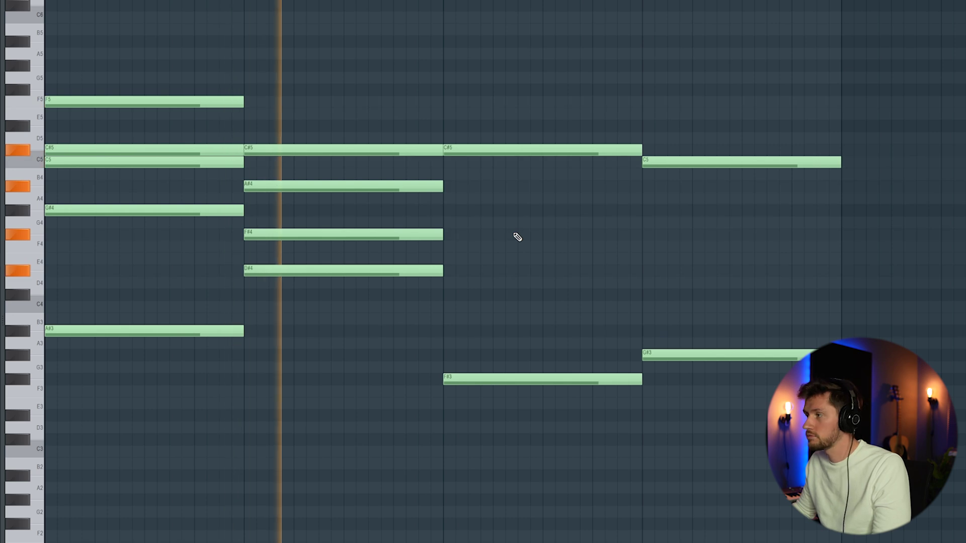
pyautogui.press('space')
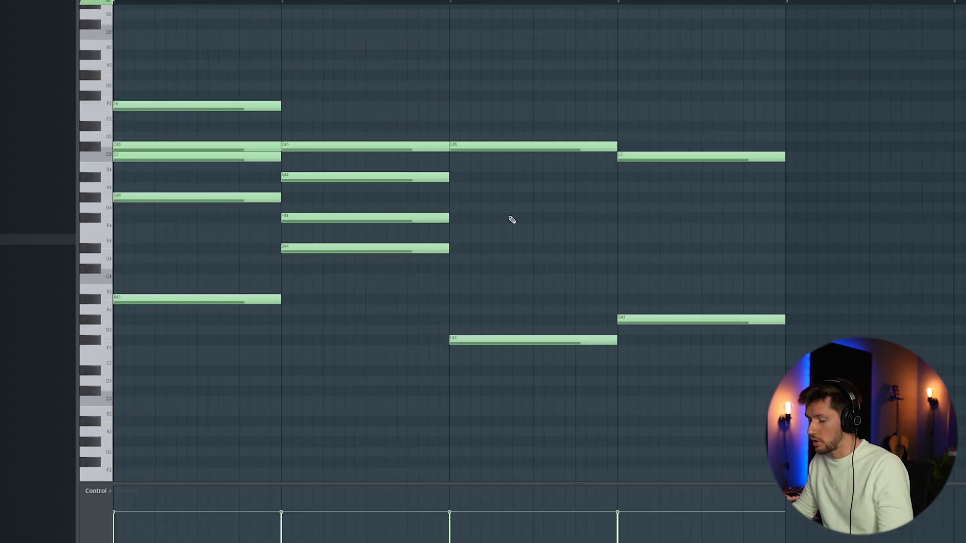
pyautogui.moveTo(174, 93); pyautogui.dragTo(228, 217)
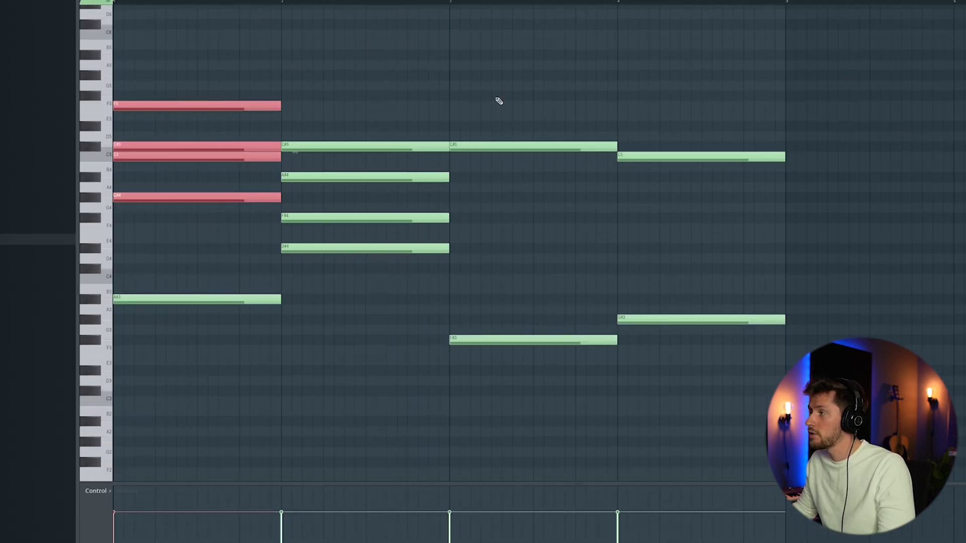
# Add F5, A#4 and F#4 to the third chord and play the progression from the start.
pyautogui.click(449, 107)
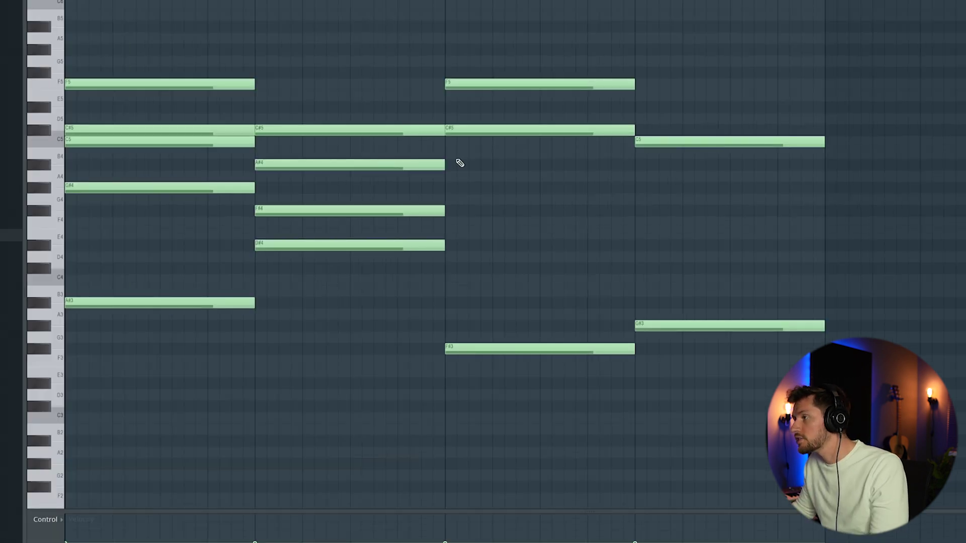
pyautogui.click(449, 163)
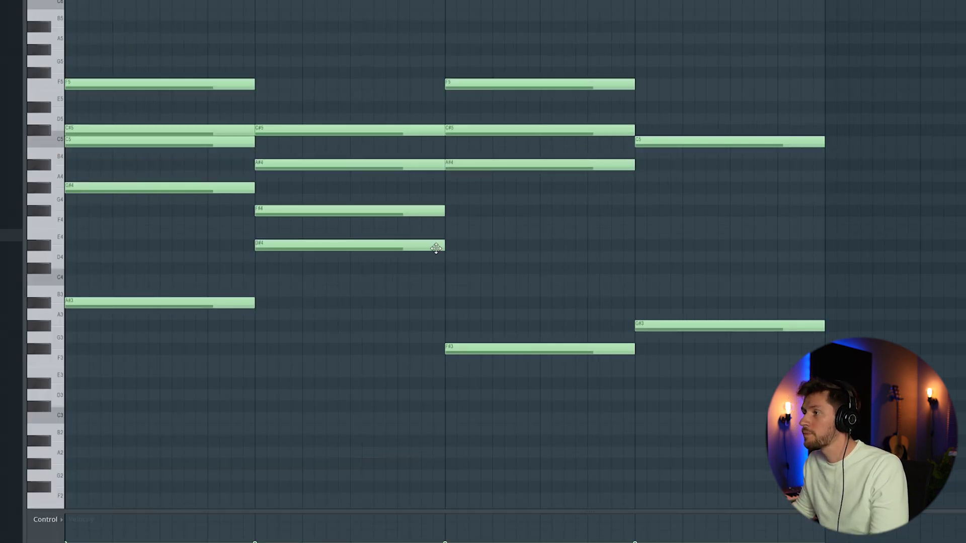
pyautogui.click(449, 210)
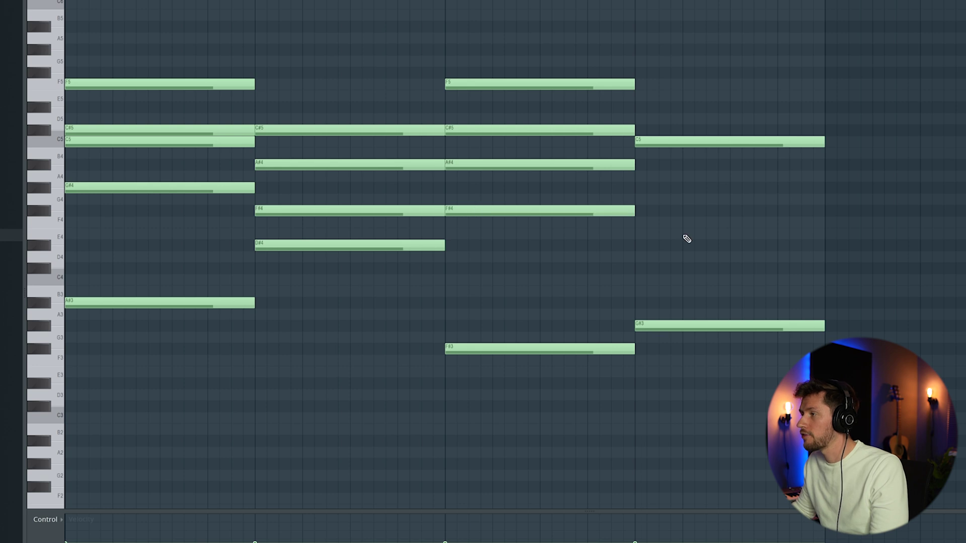
pyautogui.press('space')
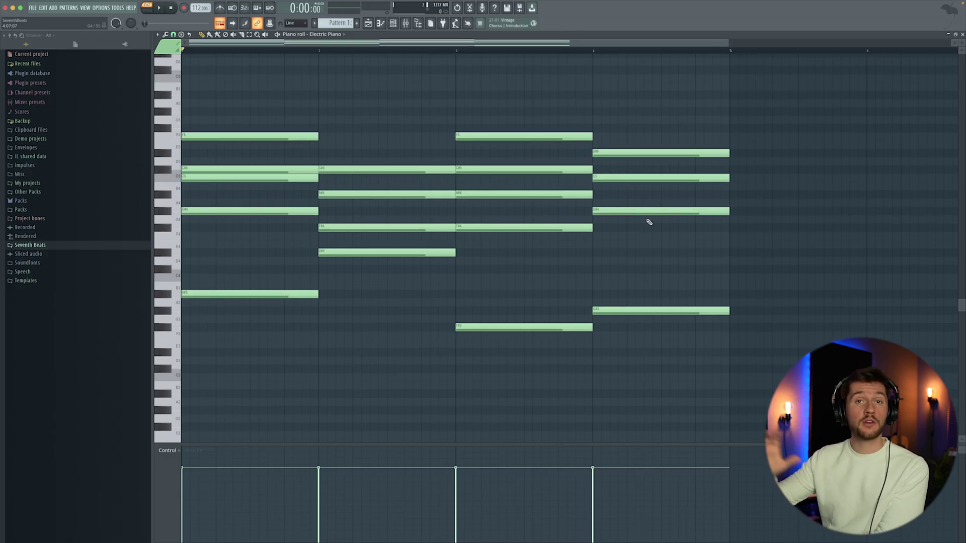
pyautogui.press('space')
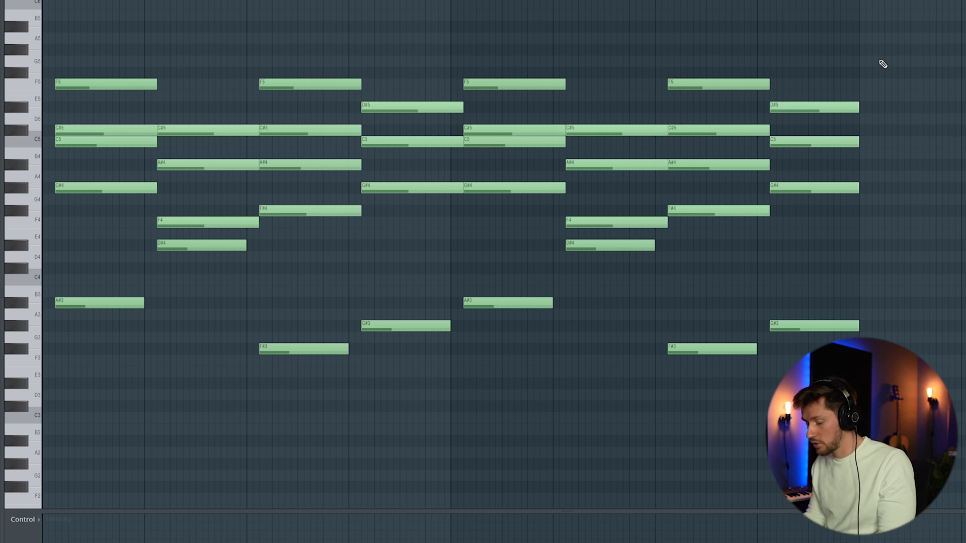
# Cancel the Strumizer so the chords keep straight timing, then clear the note selection.
pyautogui.hotkey('alt', 's')
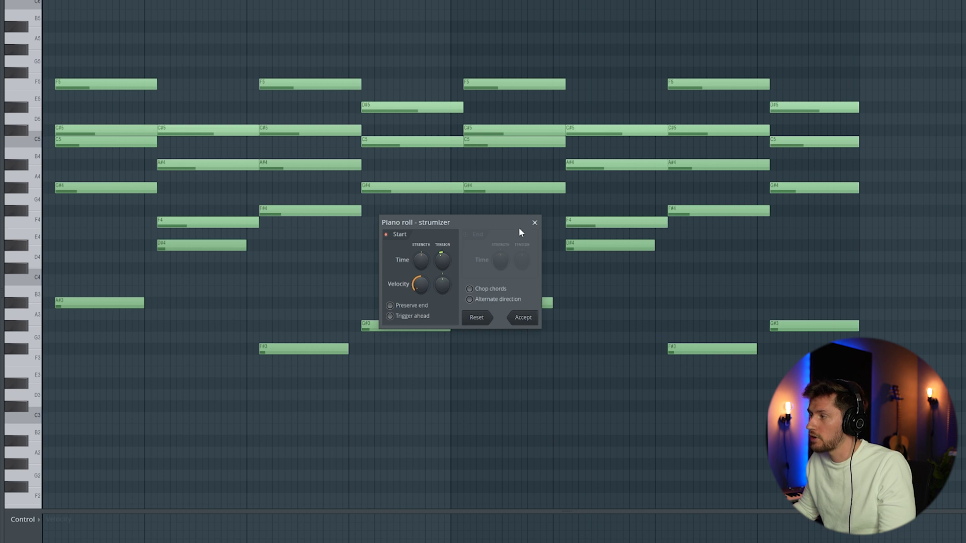
pyautogui.click(535, 223)
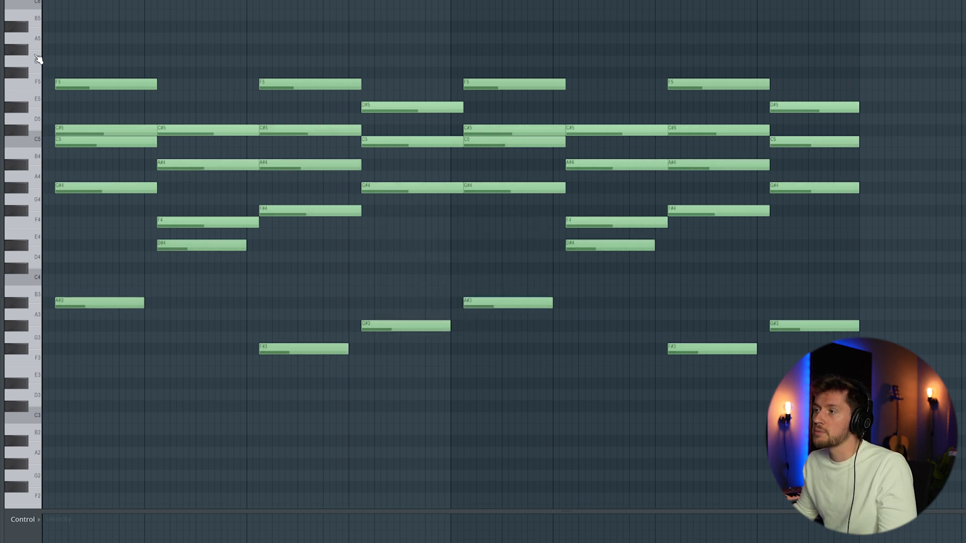
pyautogui.hotkey('ctrl', 'a')
pyautogui.hotkey('ctrl', 'd')
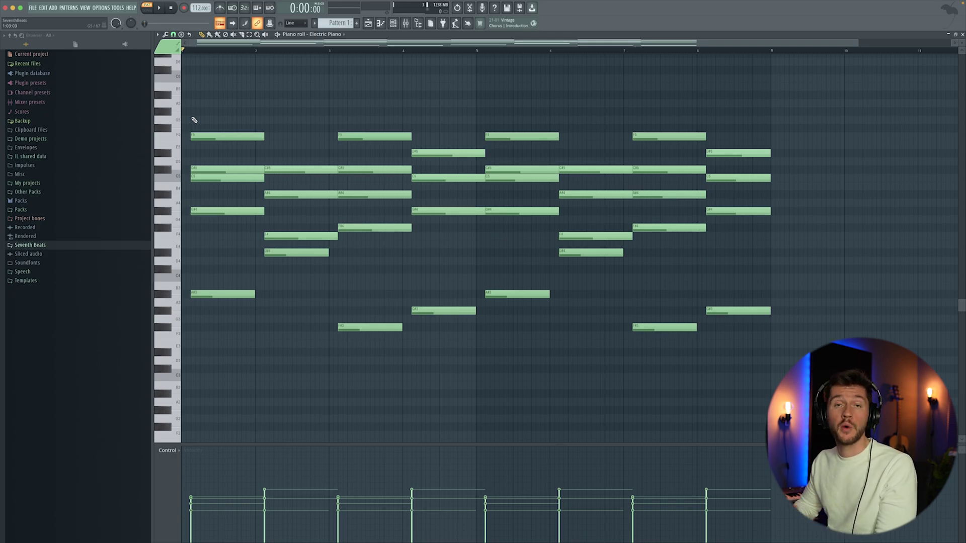
# Place Pattern 1 at bar 1 of Track 1 and add two Amapiano Shaker (2) clips.
pyautogui.press('F5')
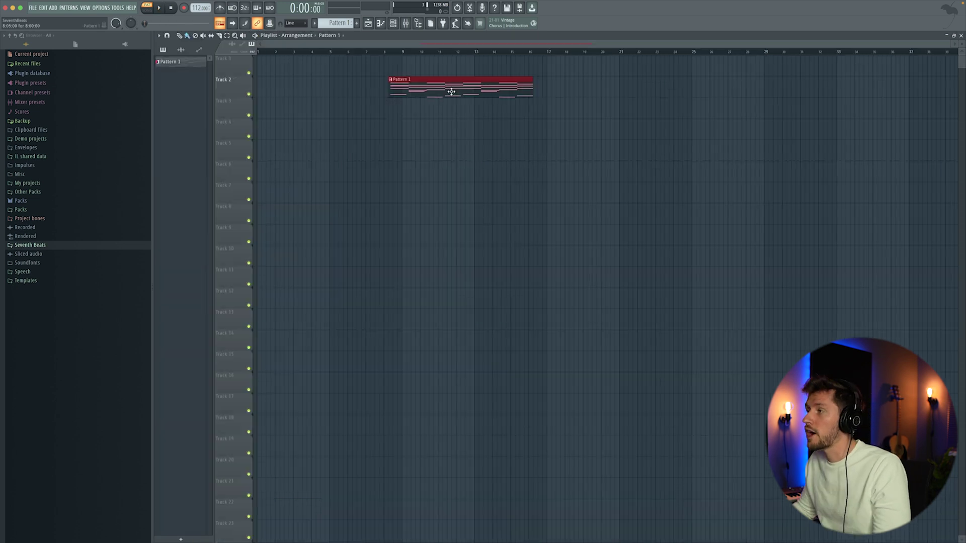
pyautogui.moveTo(441, 85); pyautogui.dragTo(309, 64)
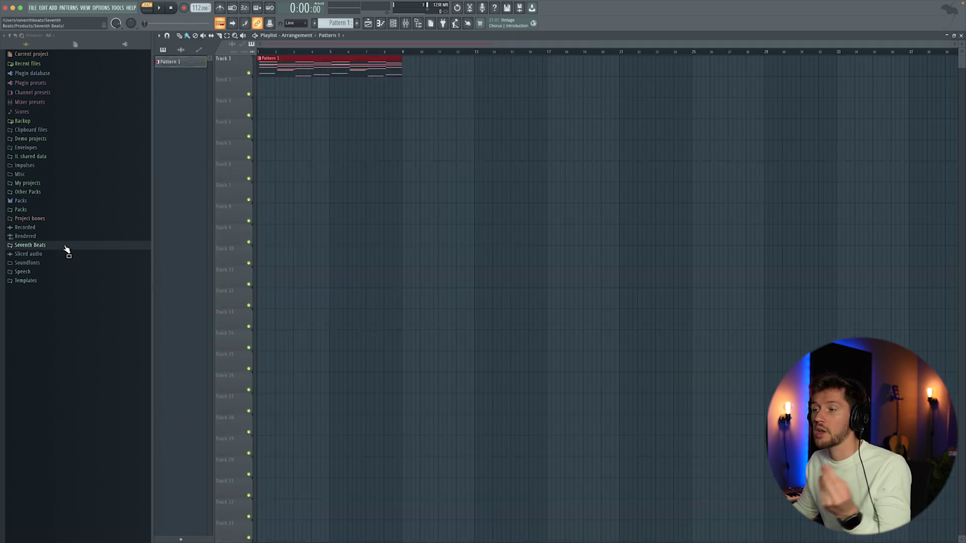
pyautogui.click(43, 209)
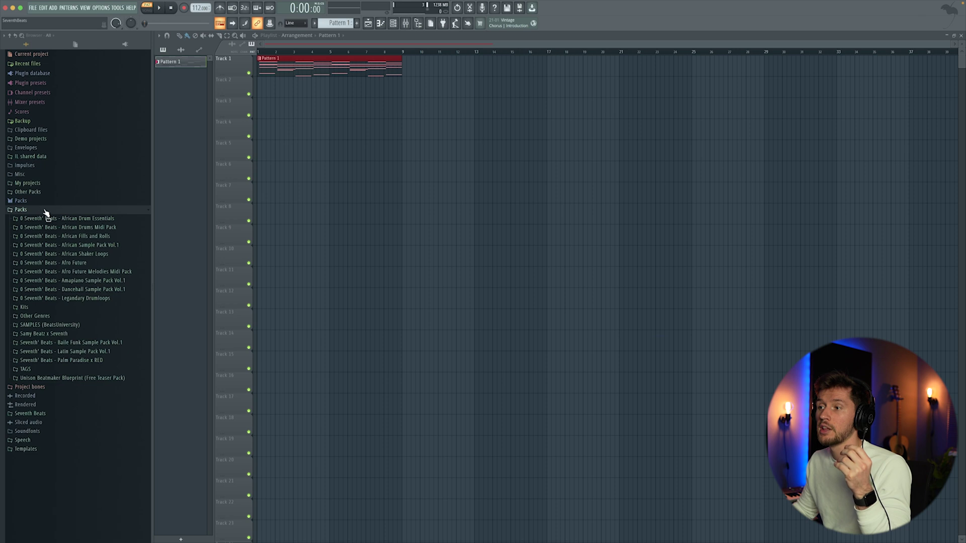
pyautogui.click(86, 280)
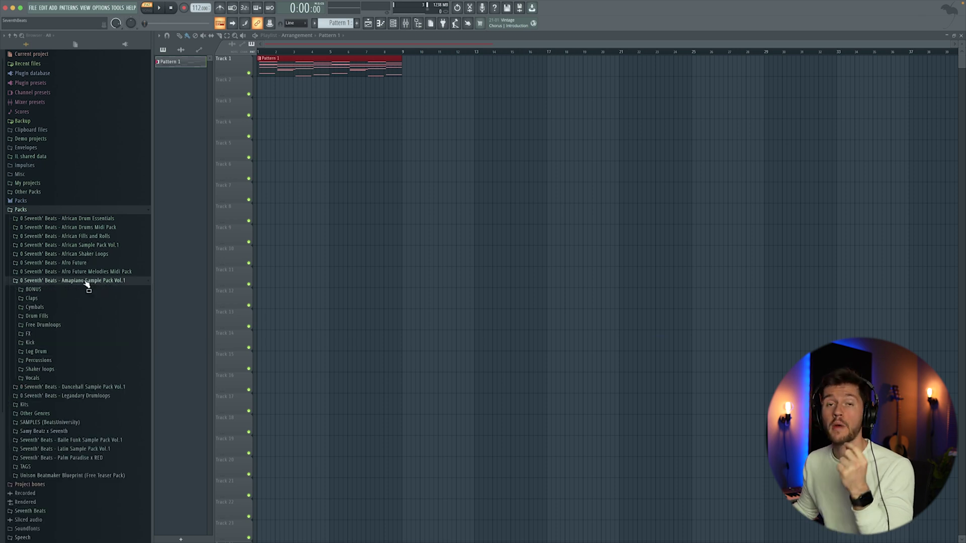
pyautogui.click(41, 369)
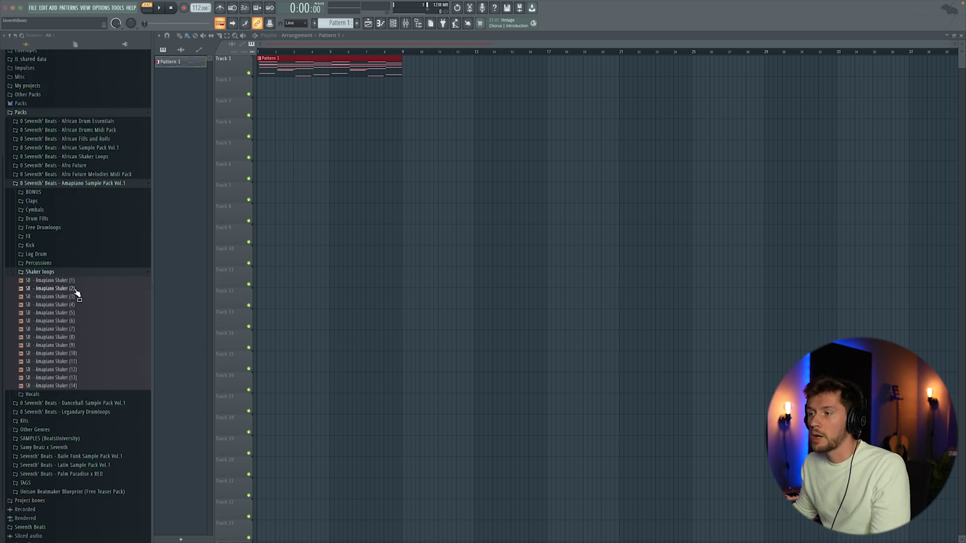
pyautogui.moveTo(263, 205); pyautogui.dragTo(272, 126)
pyautogui.moveTo(325, 111); pyautogui.dragTo(358, 131)
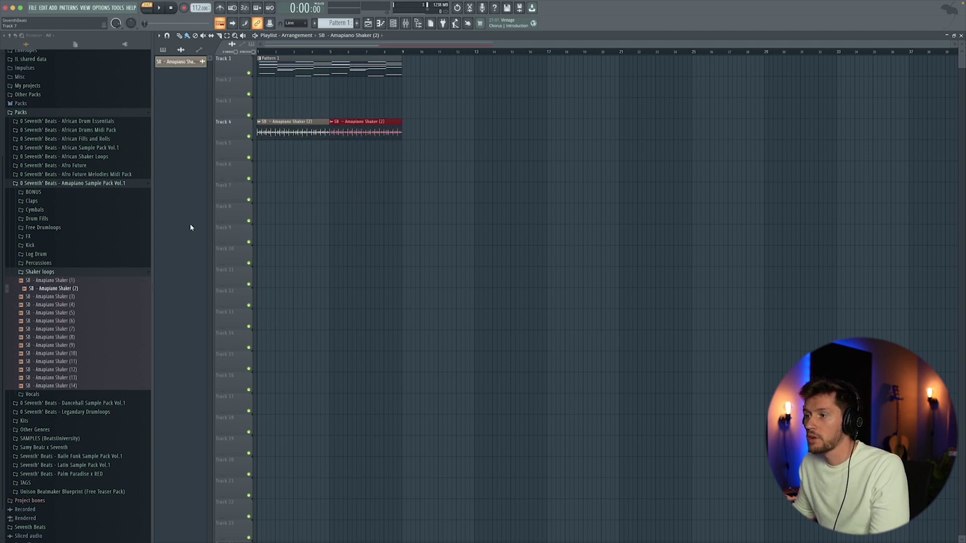
# Add the Amapiano Shaker (10) loop on its own track, then browse to the Kick samples.
pyautogui.click(76, 352)
pyautogui.moveTo(77, 353); pyautogui.dragTo(334, 159)
pyautogui.click(347, 144)
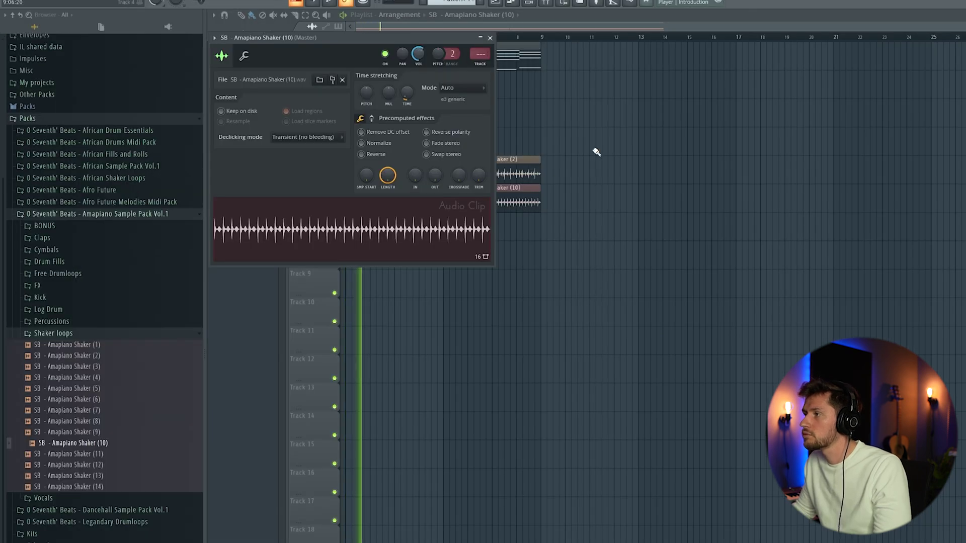
pyautogui.press('Escape')
pyautogui.press('F6')
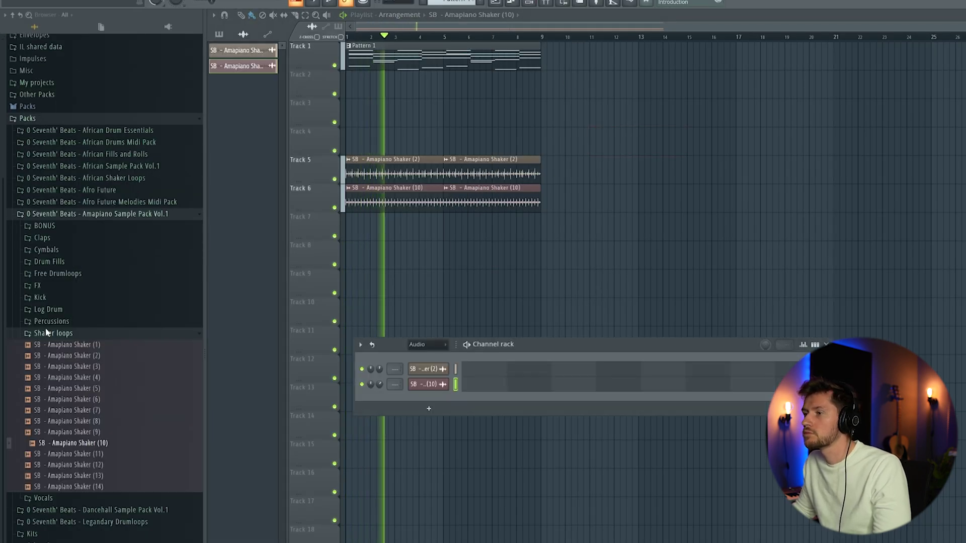
pyautogui.click(54, 333)
pyautogui.click(40, 418)
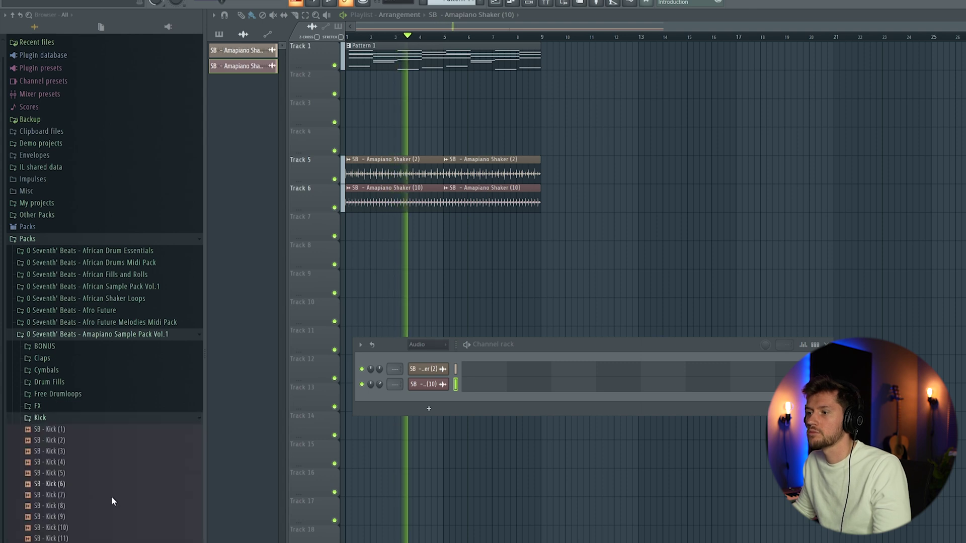
pyautogui.scroll(-2, 105, 448)
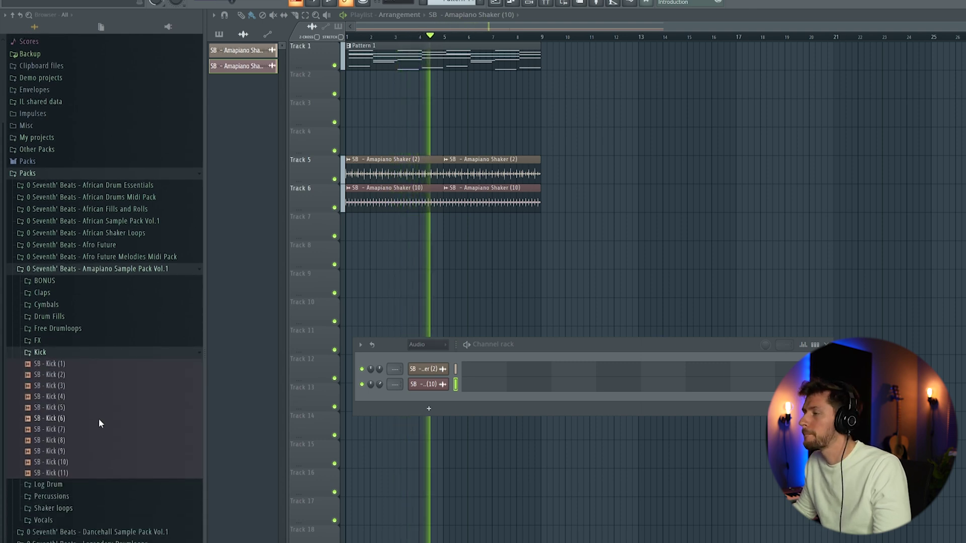
# Audition the kick samples and load SB - Kick (4) as a new channel.
pyautogui.press('space')
pyautogui.moveTo(53, 375); pyautogui.dragTo(66, 380)
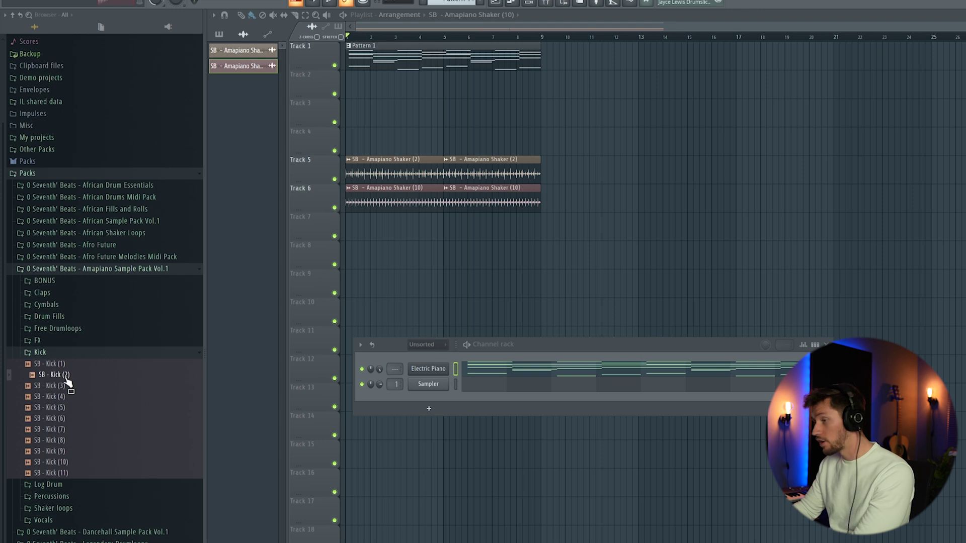
pyautogui.click(68, 385)
pyautogui.click(68, 397)
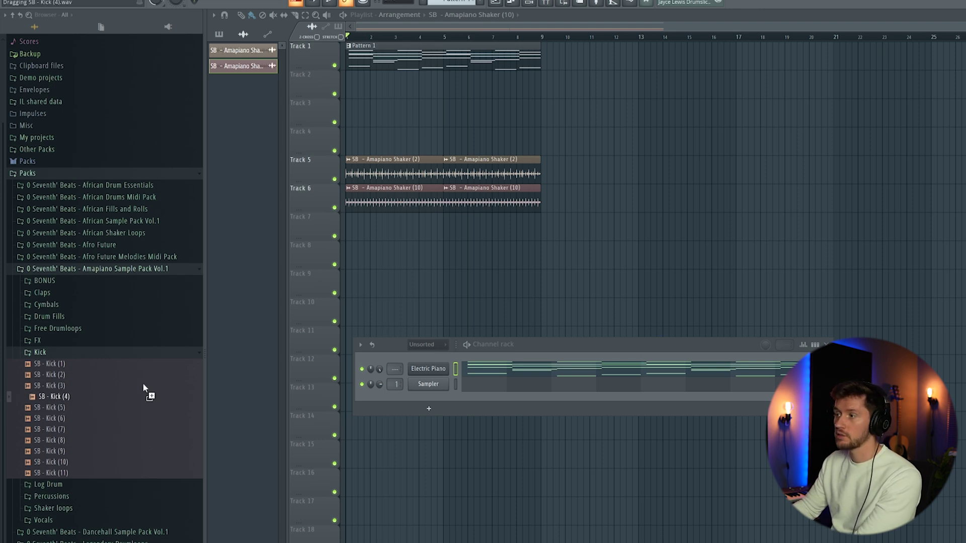
pyautogui.moveTo(271, 376); pyautogui.dragTo(443, 386)
# Paint a C5 kick on every beat across the bars and play it back.
pyautogui.click(464, 382)
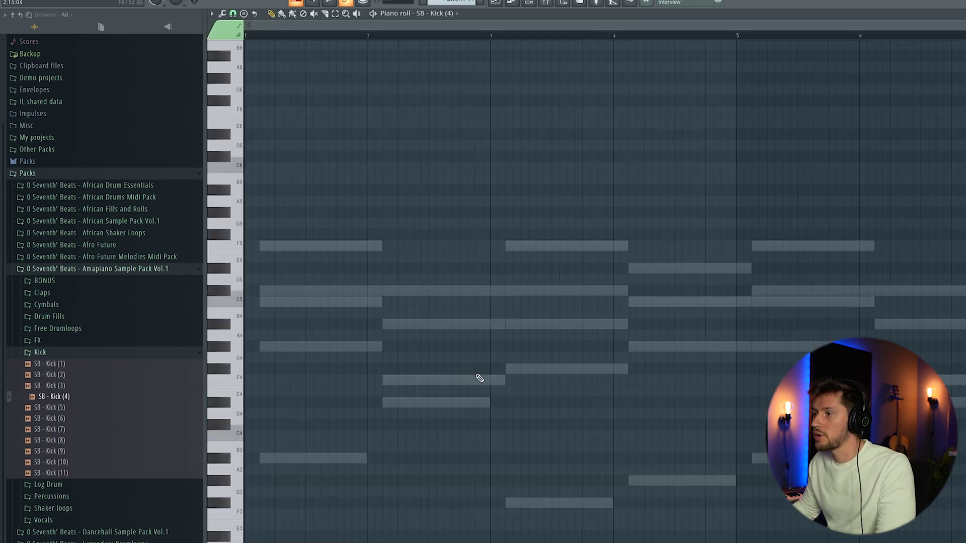
pyautogui.click(267, 302)
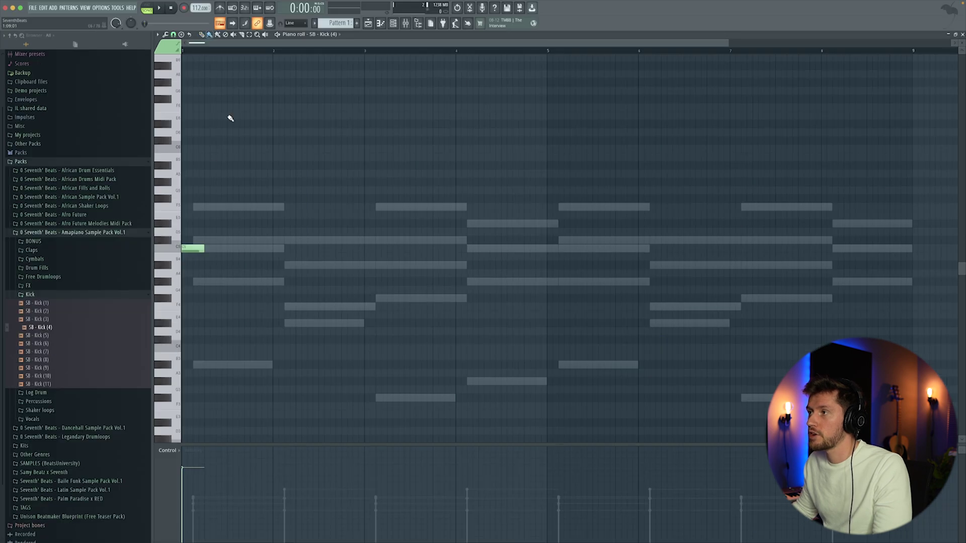
pyautogui.moveTo(210, 254); pyautogui.dragTo(901, 249)
pyautogui.press('space')
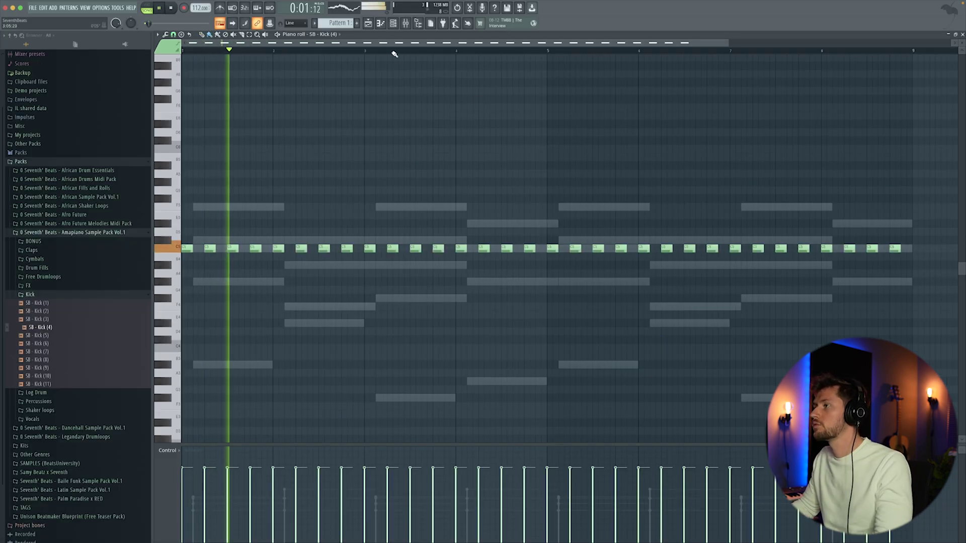
pyautogui.click(381, 23)
pyautogui.click(393, 23)
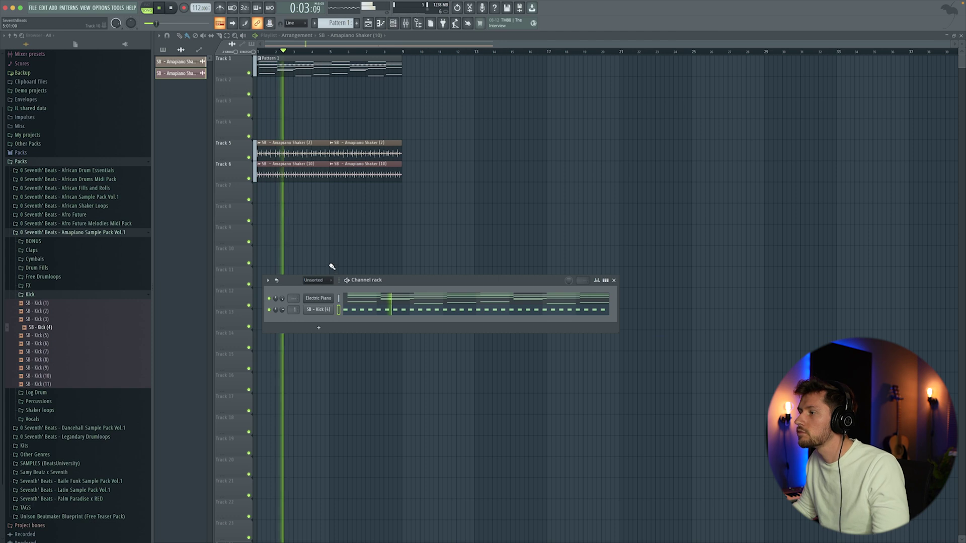
pyautogui.click(58, 295)
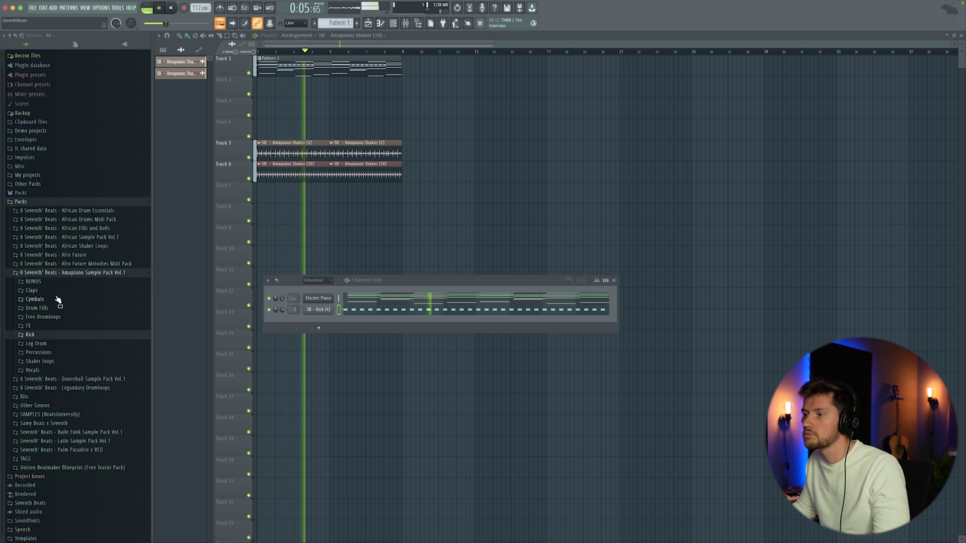
# Browse to Percussions > Congas and load SB - Conga (2) as a new channel.
pyautogui.click(57, 352)
pyautogui.press('space')
pyautogui.click(59, 354)
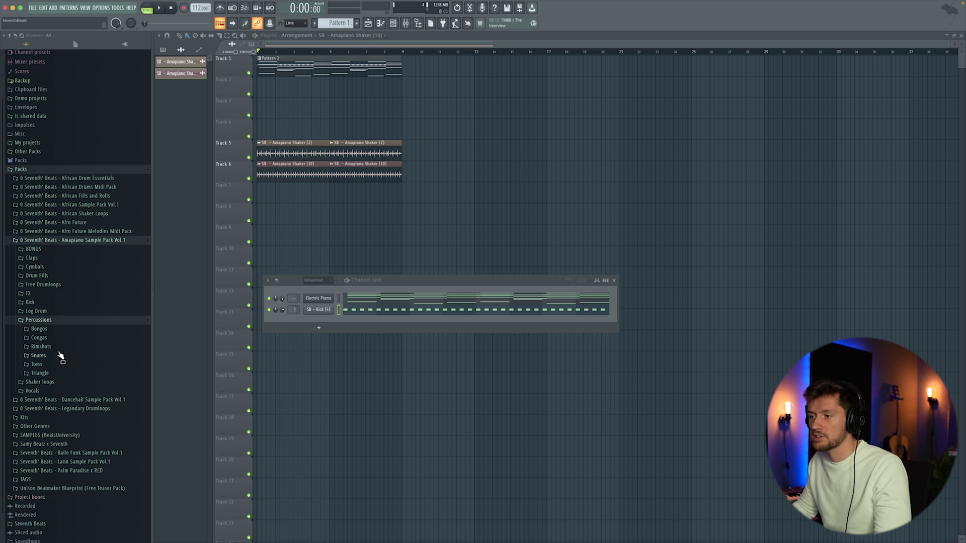
pyautogui.click(44, 338)
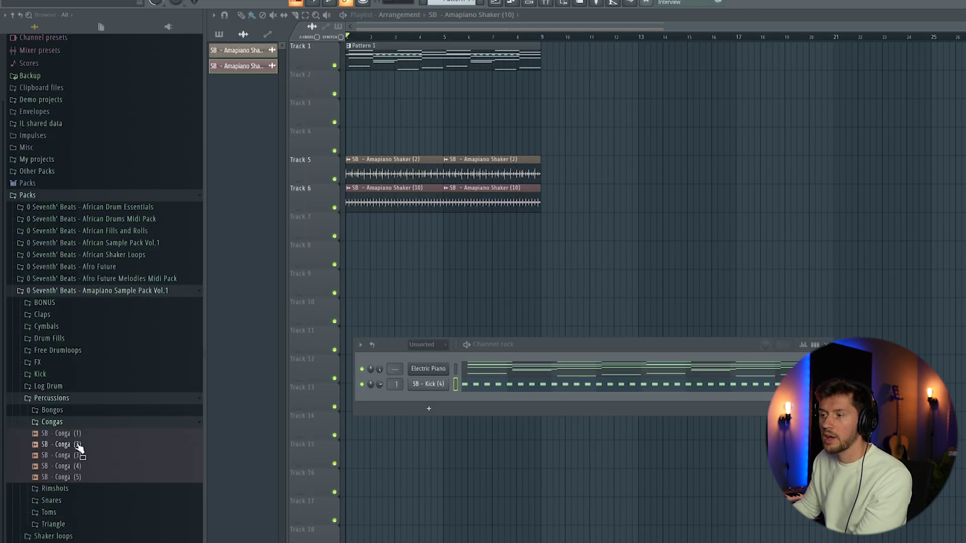
pyautogui.moveTo(78, 446); pyautogui.dragTo(75, 451)
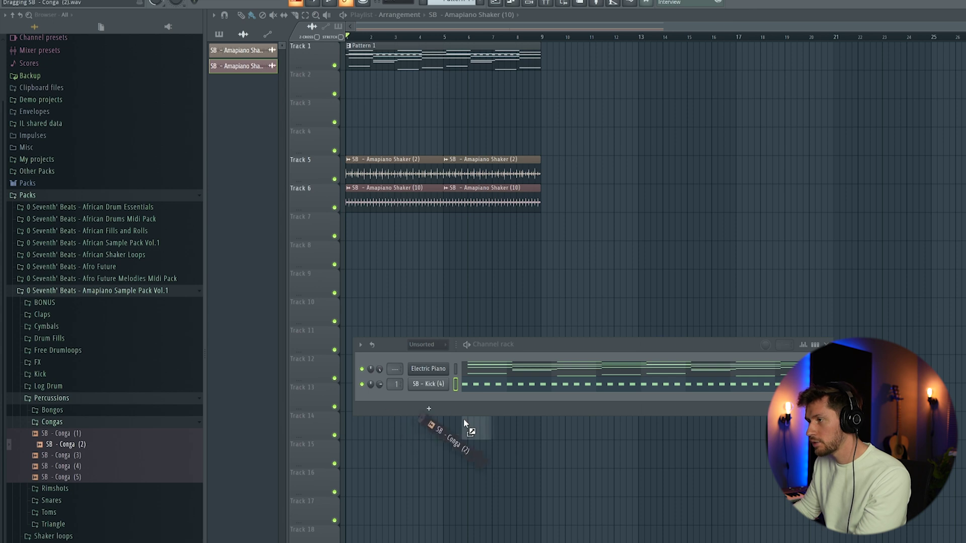
pyautogui.moveTo(464, 417); pyautogui.dragTo(463, 410)
# Draw a repeating conga rhythm along row C5 and play it back.
pyautogui.click(222, 249)
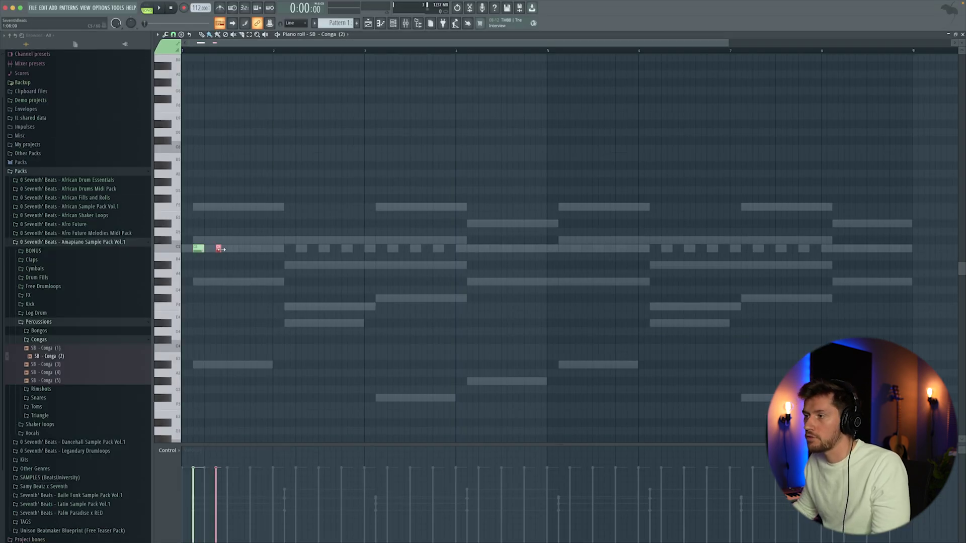
pyautogui.click(225, 240)
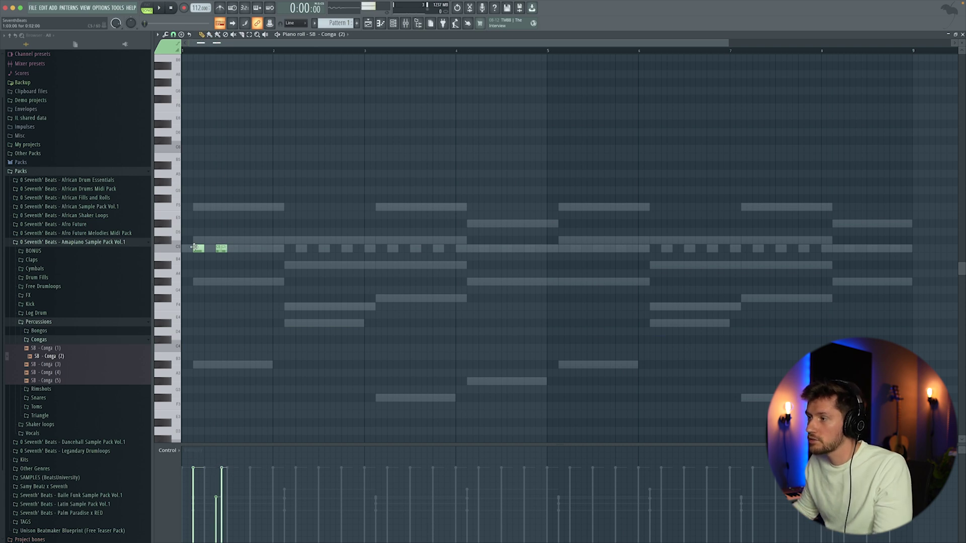
pyautogui.click(233, 241)
pyautogui.moveTo(233, 241); pyautogui.dragTo(230, 249)
pyautogui.click(248, 248)
pyautogui.click(260, 248)
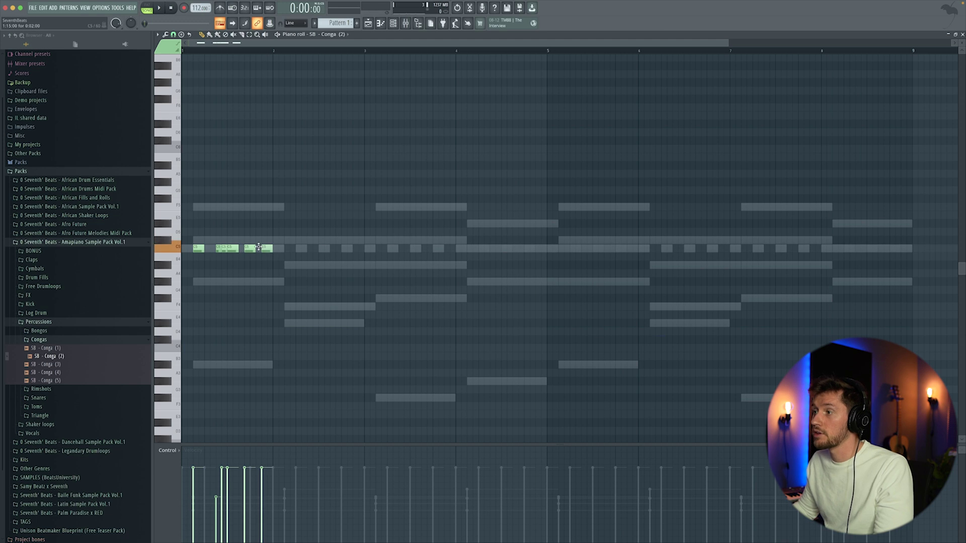
pyautogui.press('space')
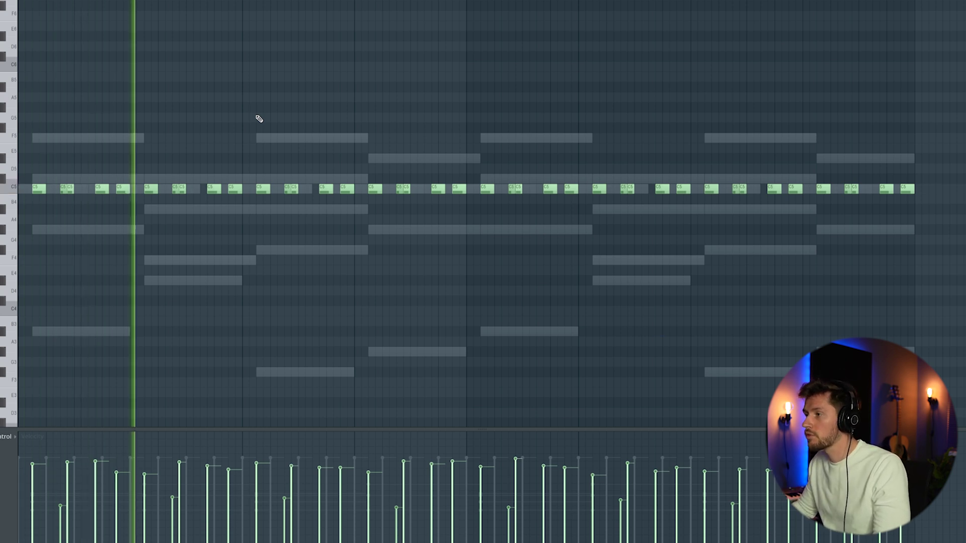
pyautogui.press('space')
# Draw C5 hits in the SB - BONGO (6) piano roll and audition the pattern.
pyautogui.press('F6')
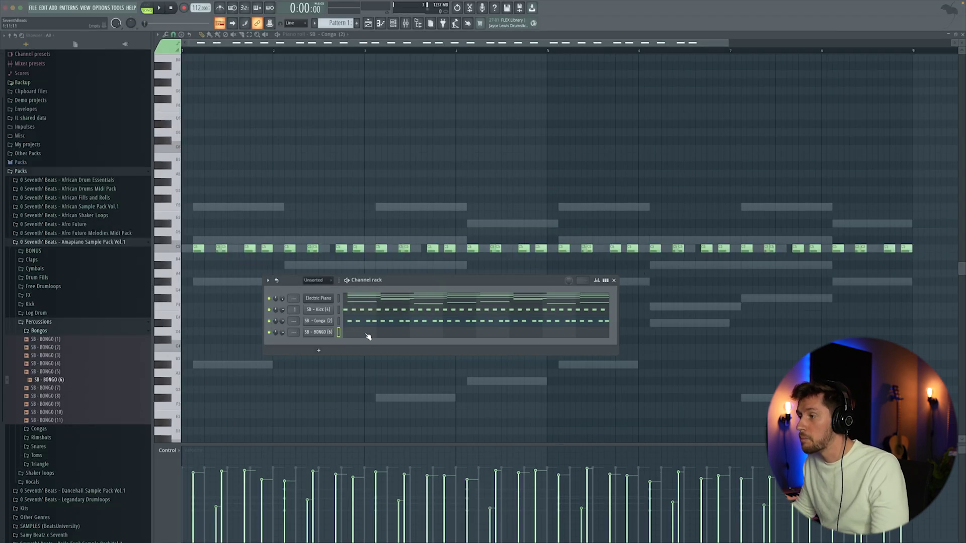
pyautogui.click(368, 337)
pyautogui.click(204, 248)
pyautogui.click(233, 248)
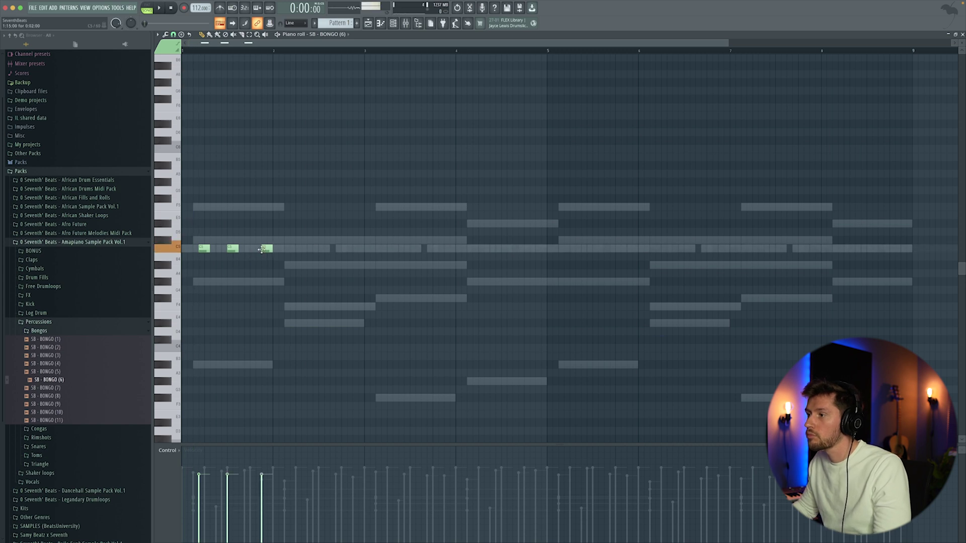
pyautogui.press('space')
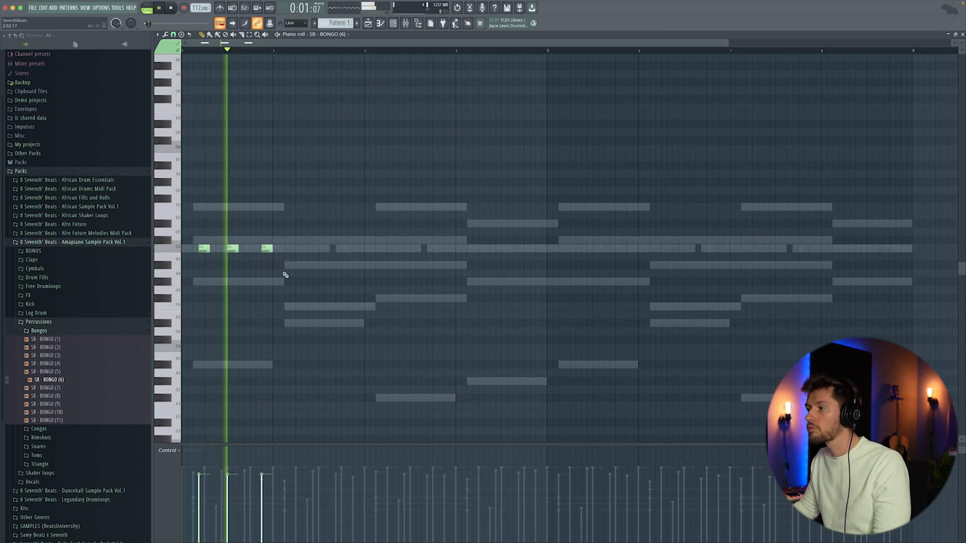
pyautogui.press('space')
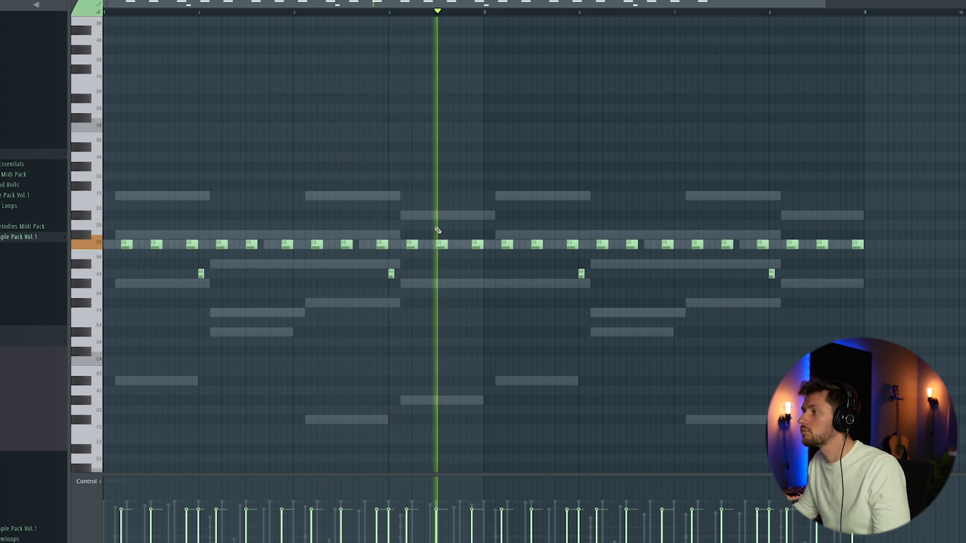
pyautogui.press('space')
pyautogui.press('F6')
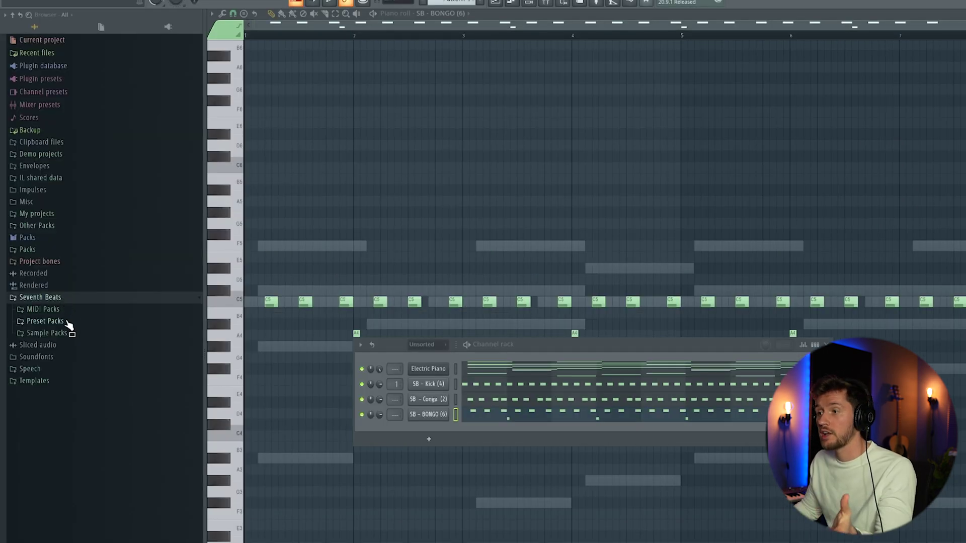
# Browse Afrobeats Producer Kit > Drum One Shots and add BONGO_TIGINI_22 as a new channel.
pyautogui.click(74, 334)
pyautogui.click(93, 347)
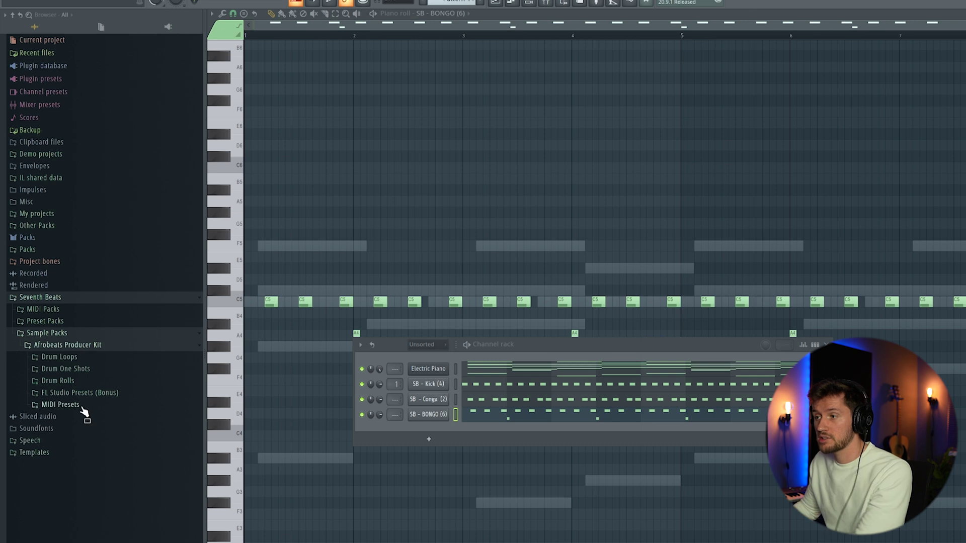
pyautogui.click(91, 372)
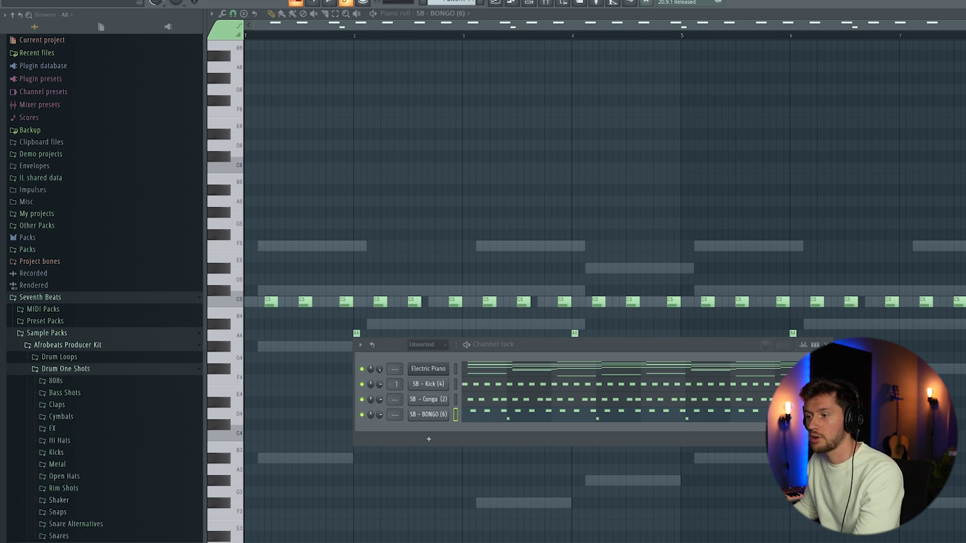
pyautogui.scroll(-4, 102, 500)
pyautogui.click(86, 469)
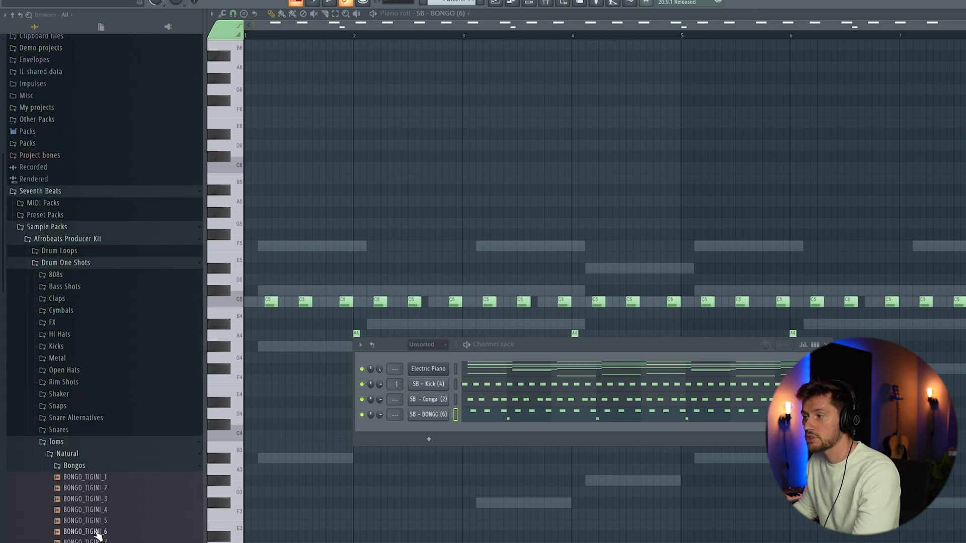
pyautogui.scroll(-5, 103, 529)
pyautogui.scroll(-3, 116, 464)
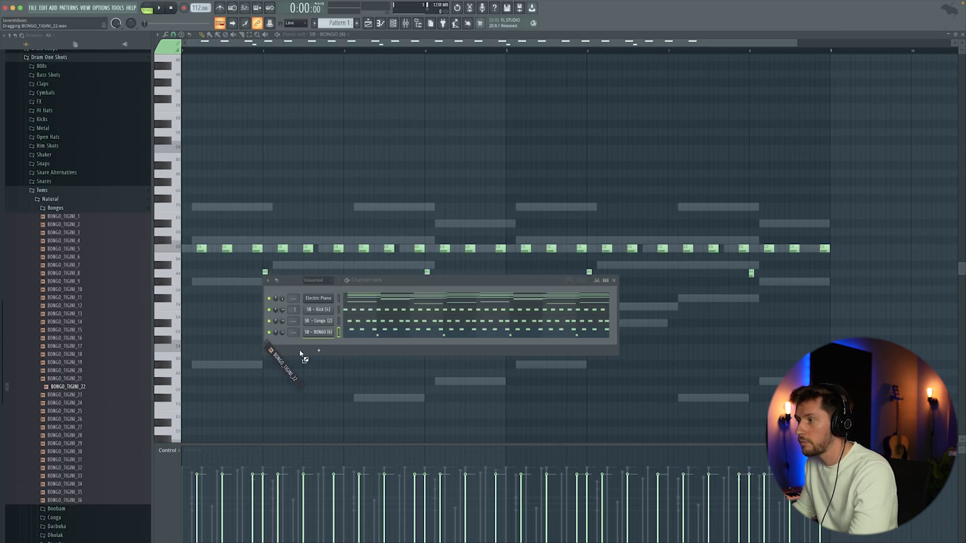
pyautogui.moveTo(303, 354); pyautogui.dragTo(355, 345)
pyautogui.press('F6')
pyautogui.press('space')
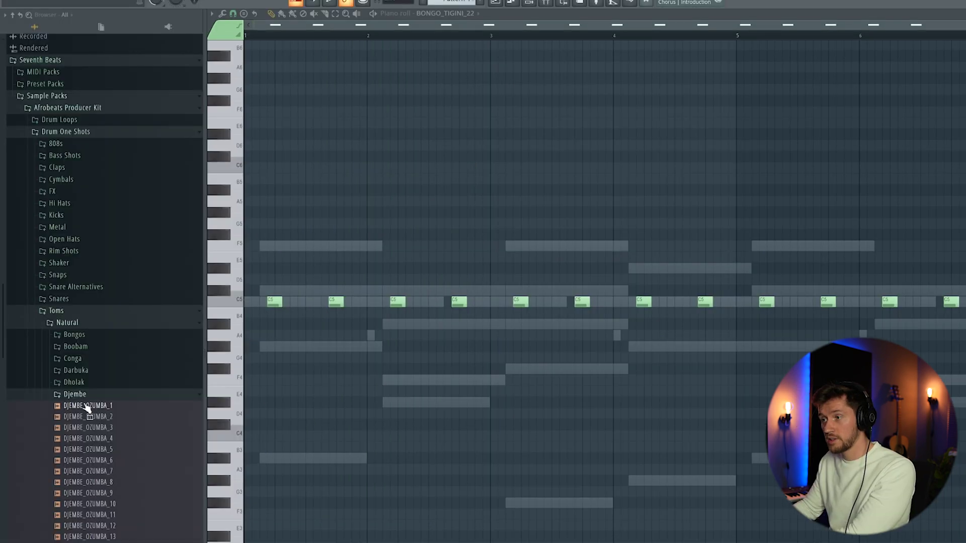
# Play the drum pattern and bring up the SB - BONGO (6) notes.
pyautogui.scroll(-2, 97, 522)
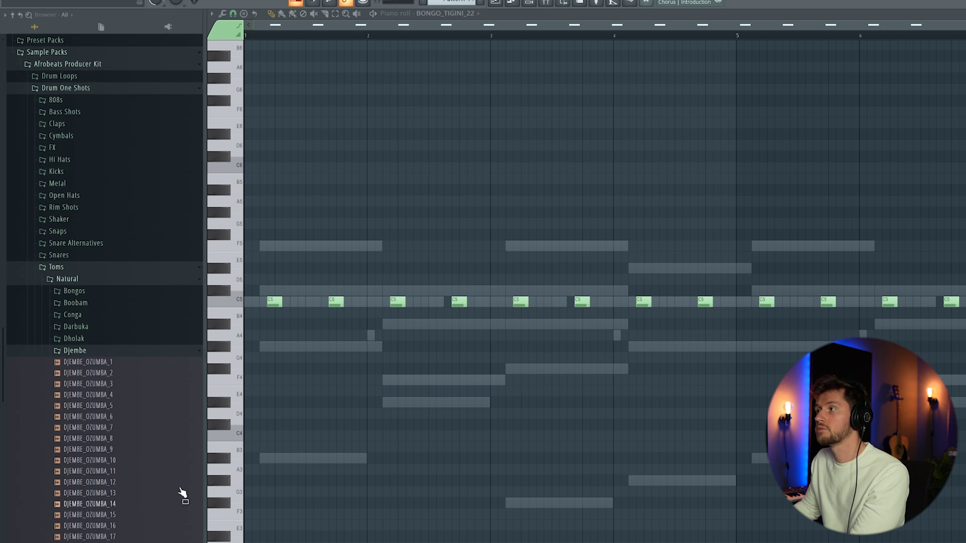
pyautogui.click(540, 5)
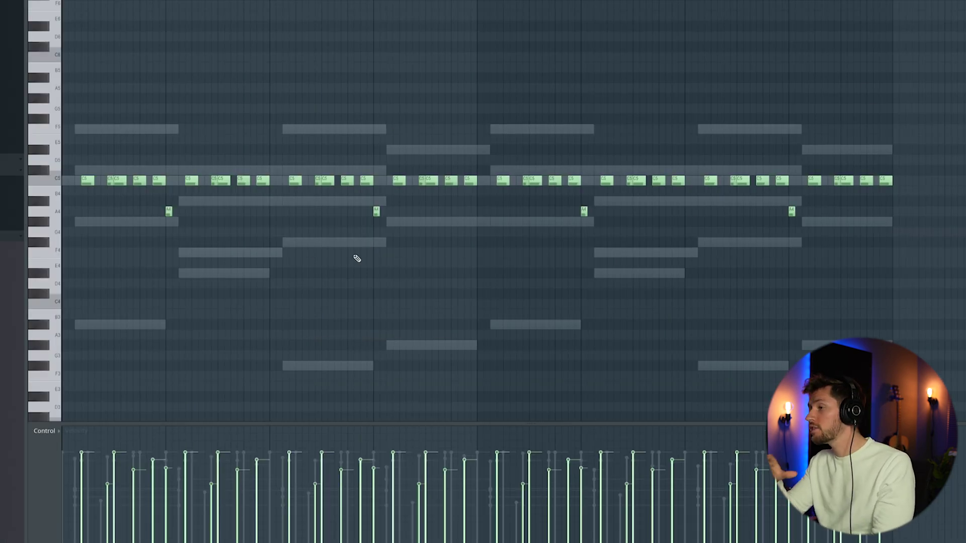
pyautogui.press('space')
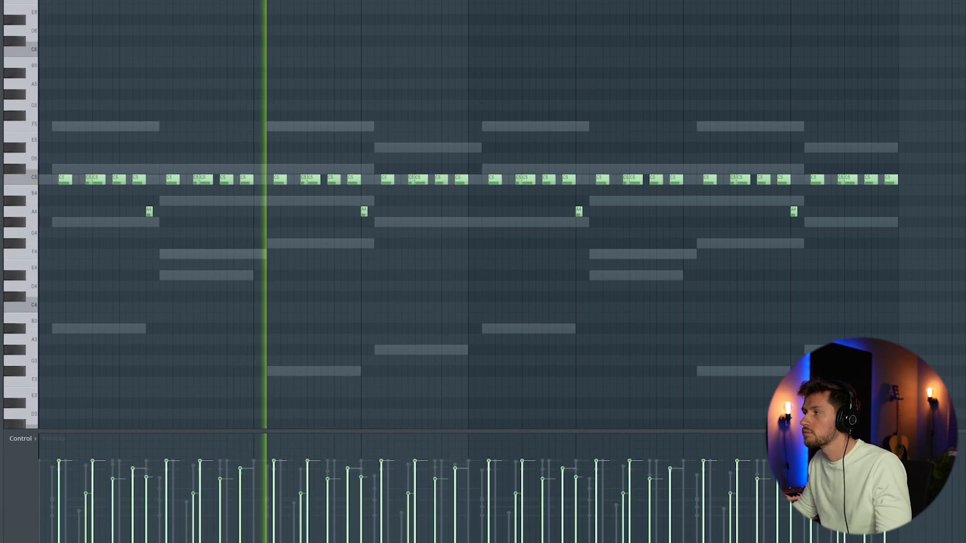
pyautogui.press('F6')
pyautogui.click(334, 318)
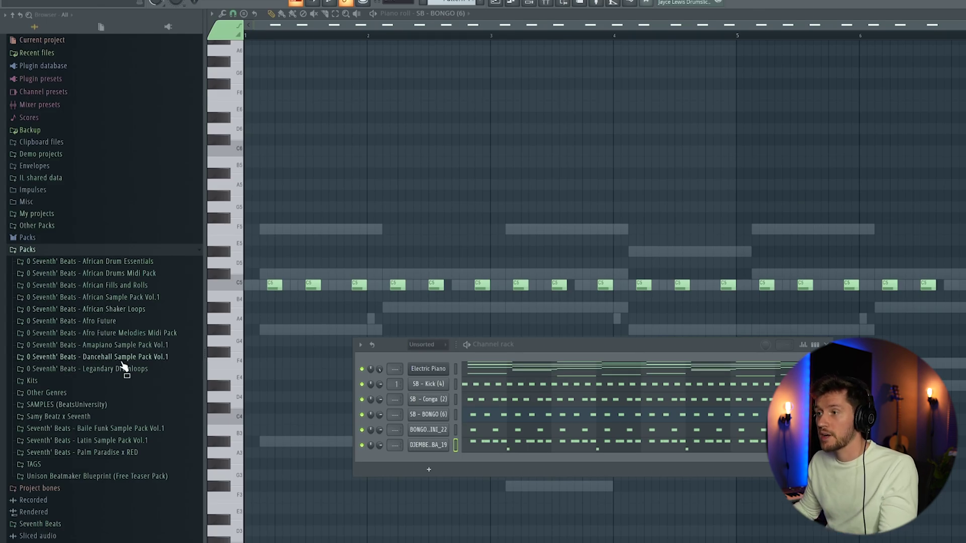
# Add SB - Snare (3) from the Amapiano Sample Pack snares as a new channel.
pyautogui.click(114, 345)
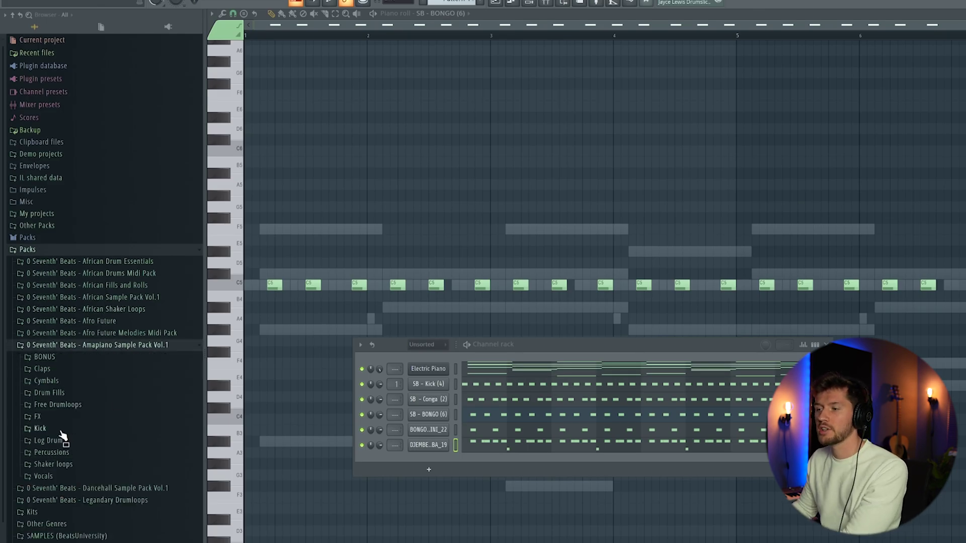
pyautogui.click(40, 429)
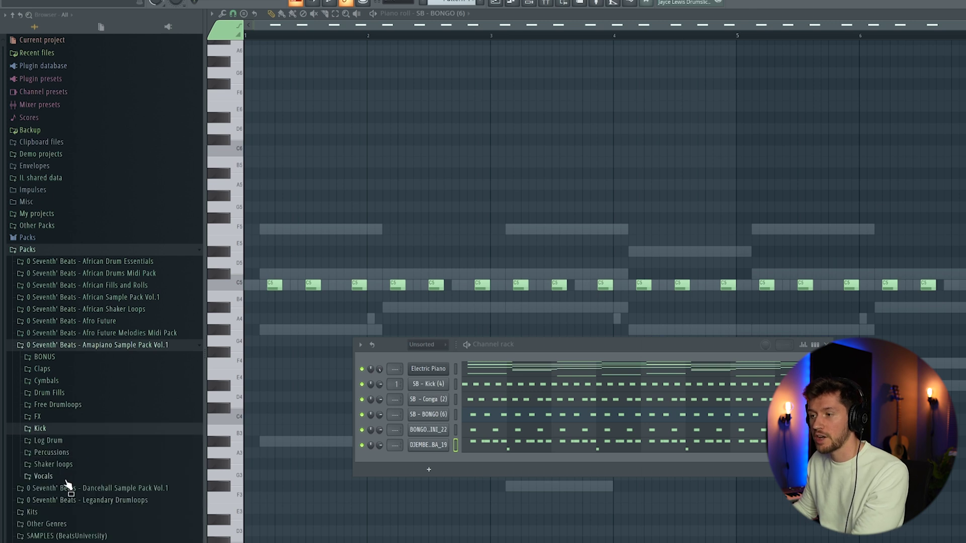
pyautogui.click(63, 356)
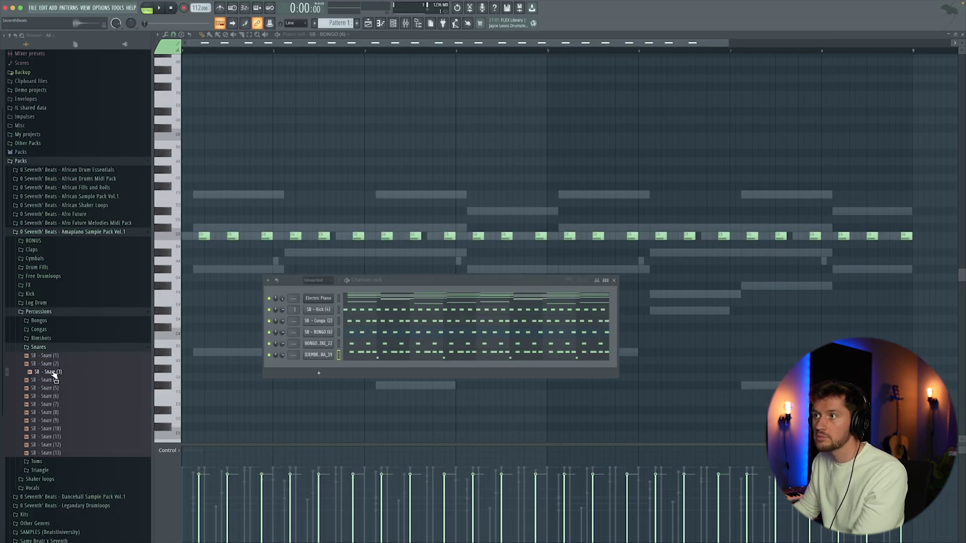
pyautogui.moveTo(324, 369); pyautogui.dragTo(359, 366)
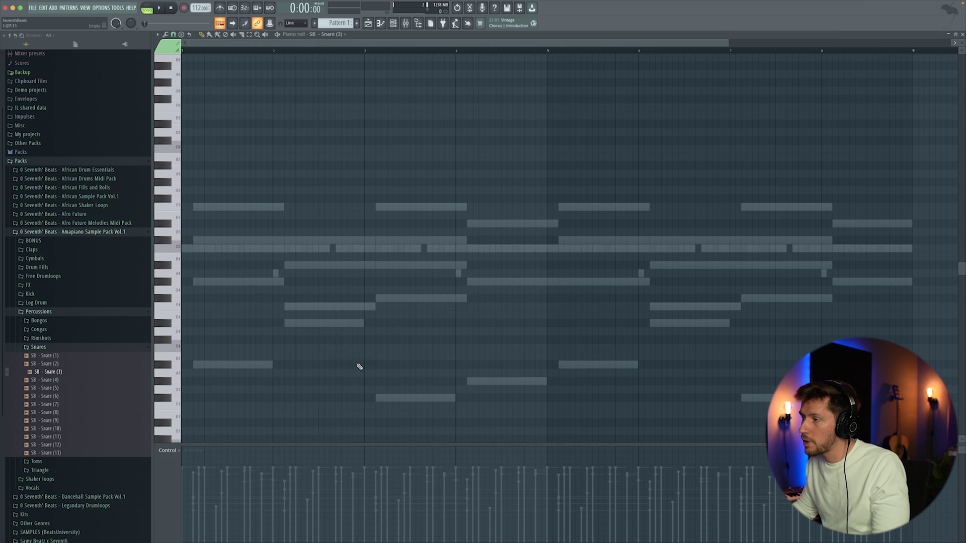
# Record C5 snare hits and duplicate them with Ctrl+B to fill all eight bars.
pyautogui.click(185, 248)
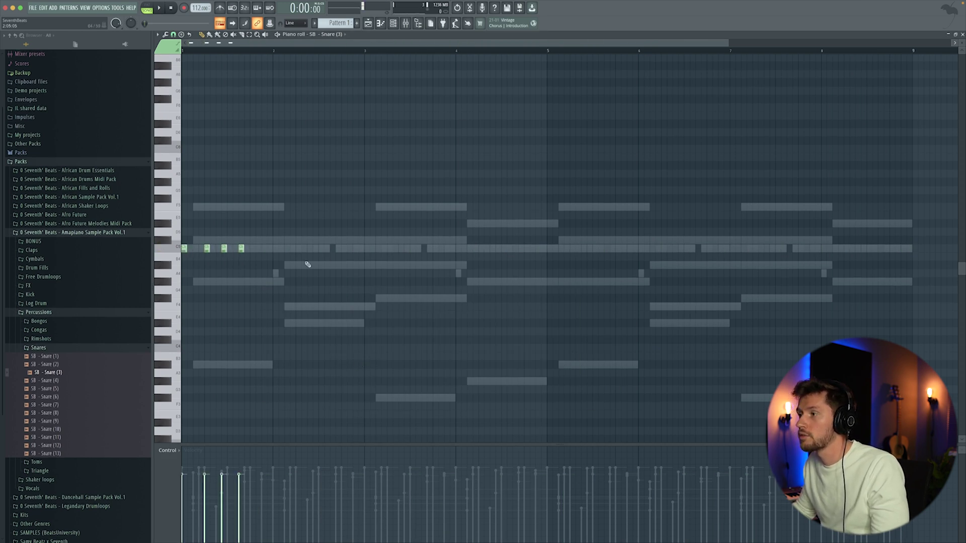
pyautogui.press('space')
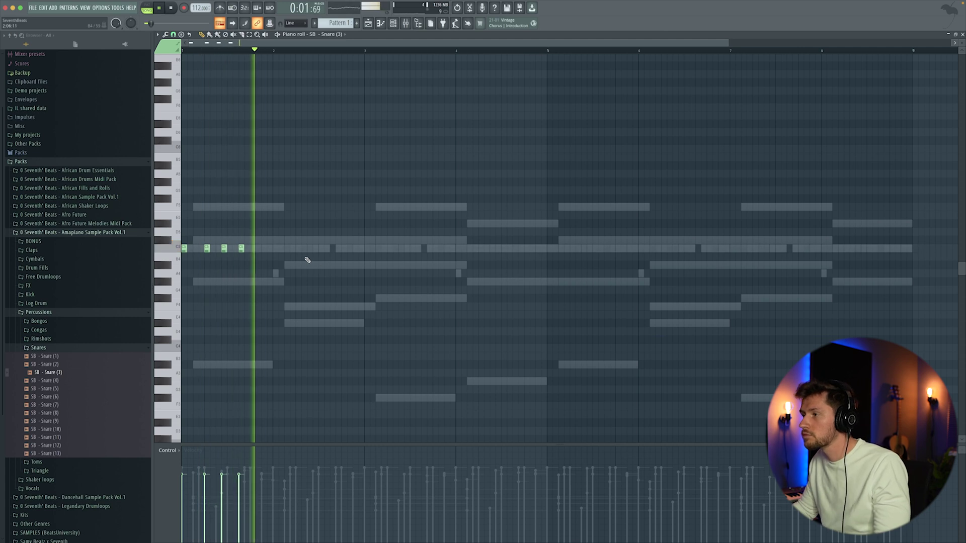
pyautogui.press('space')
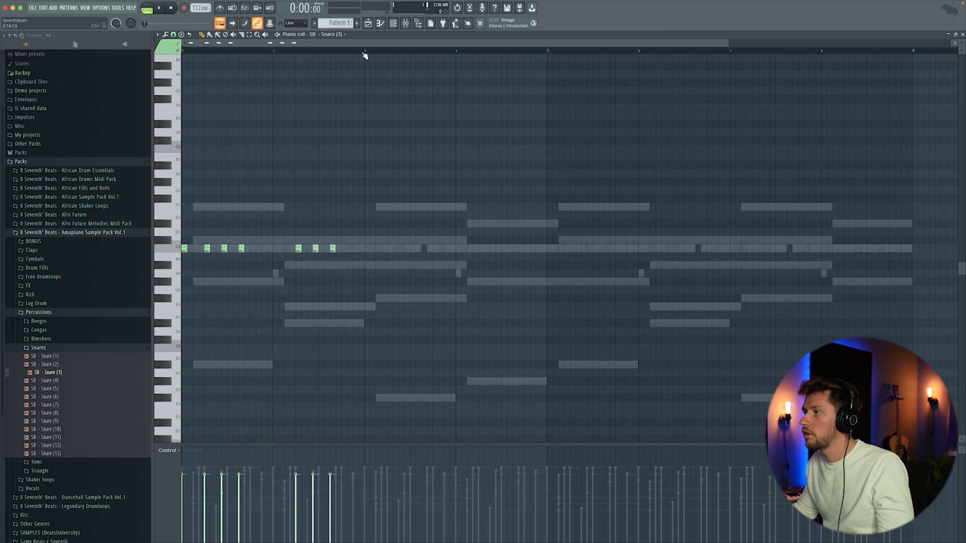
pyautogui.moveTo(365, 51); pyautogui.dragTo(111, 65)
pyautogui.hotkey('ctrl', 'b')
pyautogui.hotkey('ctrl', 'b')
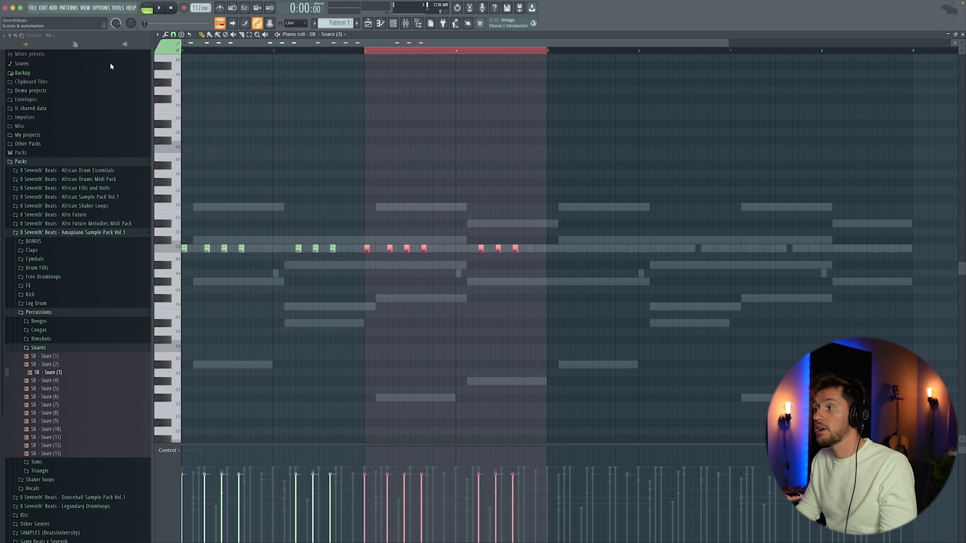
pyautogui.hotkey('ctrl', 'b')
pyautogui.press('space')
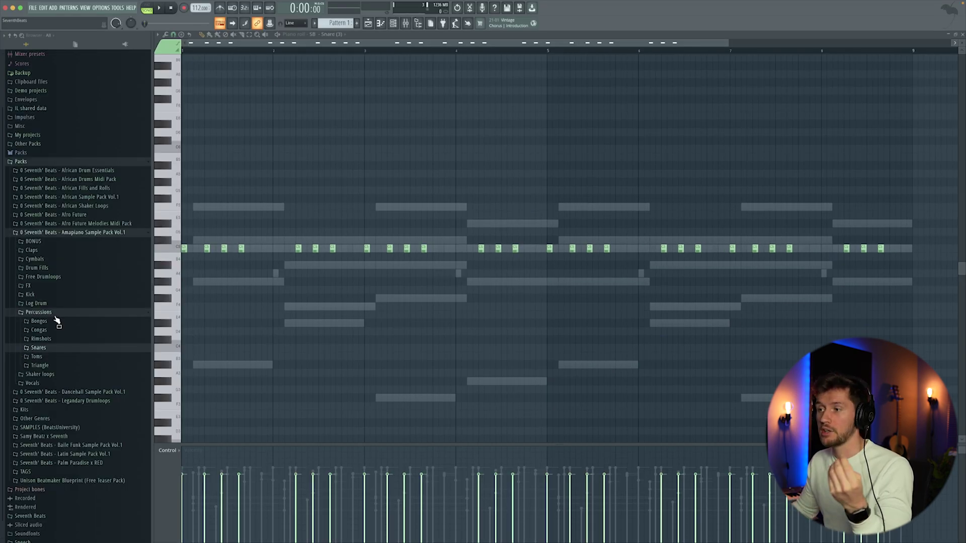
# Add SB - Open Hat (4) from the Cymbals > Open Hats folder as a new channel.
pyautogui.click(54, 315)
pyautogui.click(36, 299)
pyautogui.click(43, 325)
pyautogui.scroll(-5, 60, 322)
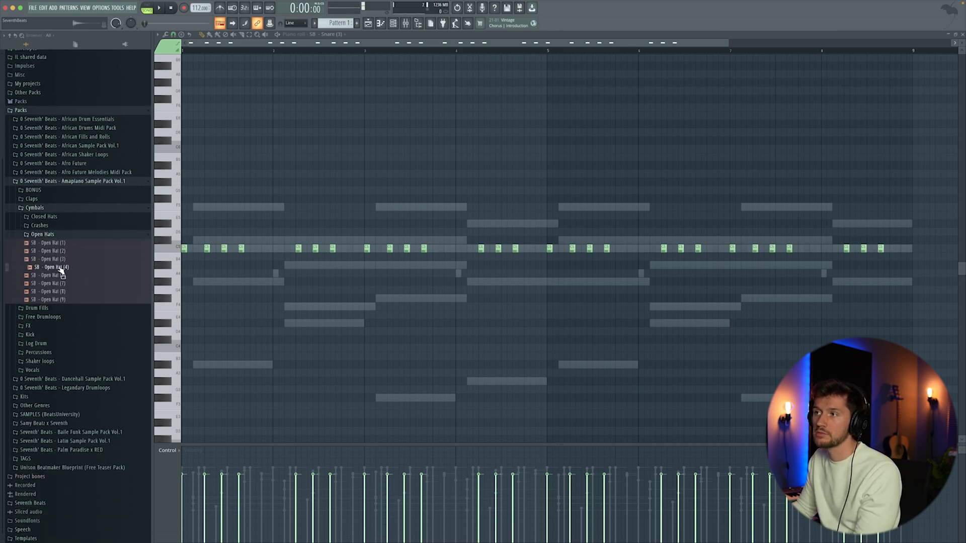
pyautogui.click(392, 23)
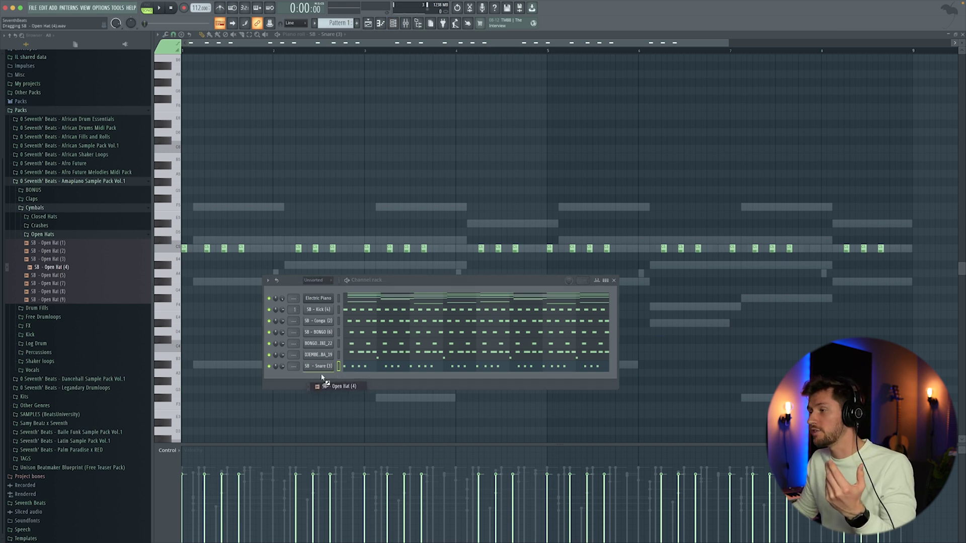
pyautogui.moveTo(321, 377); pyautogui.dragTo(322, 379)
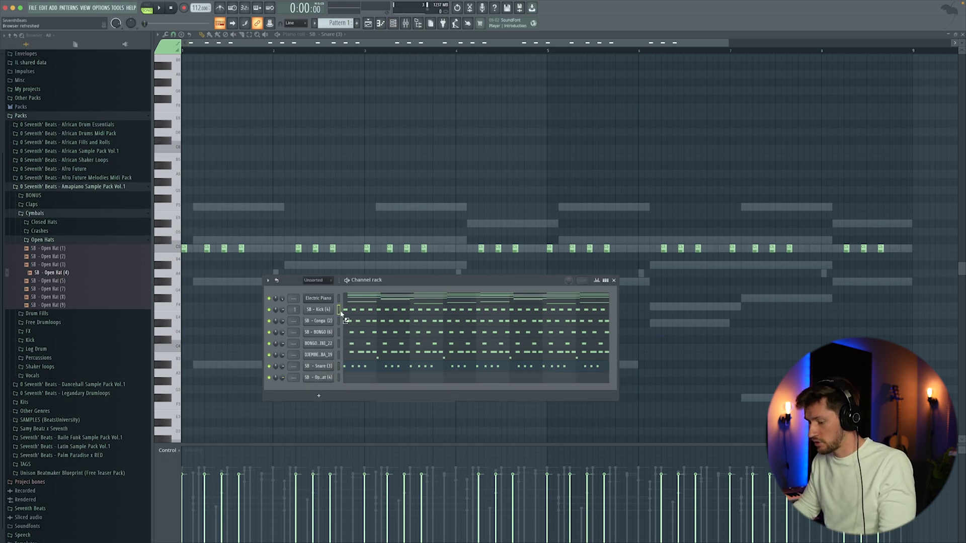
# Shift all the SB - Open Hat (4) notes one step later.
pyautogui.click(339, 378)
pyautogui.hotkey('ctrl', 'a')
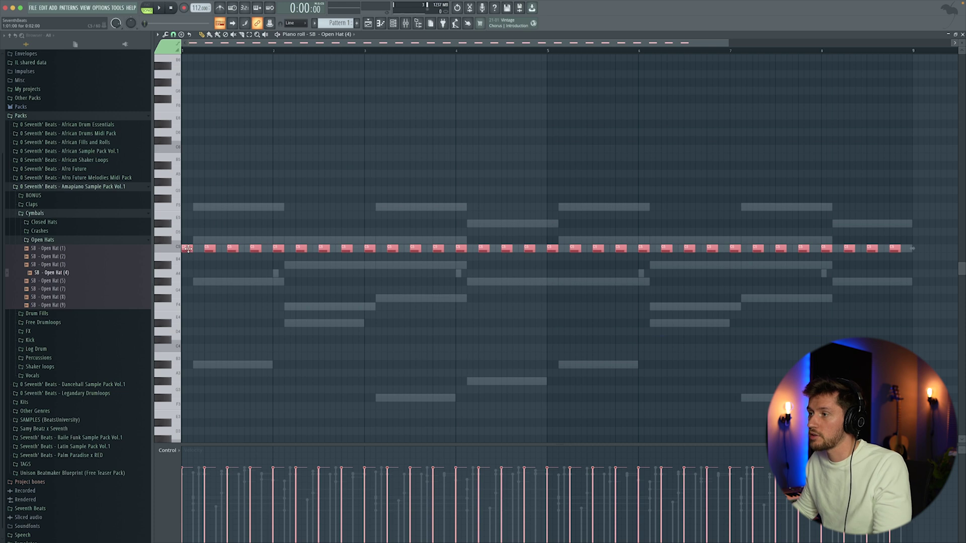
pyautogui.moveTo(187, 249); pyautogui.dragTo(199, 241)
pyautogui.press('F6')
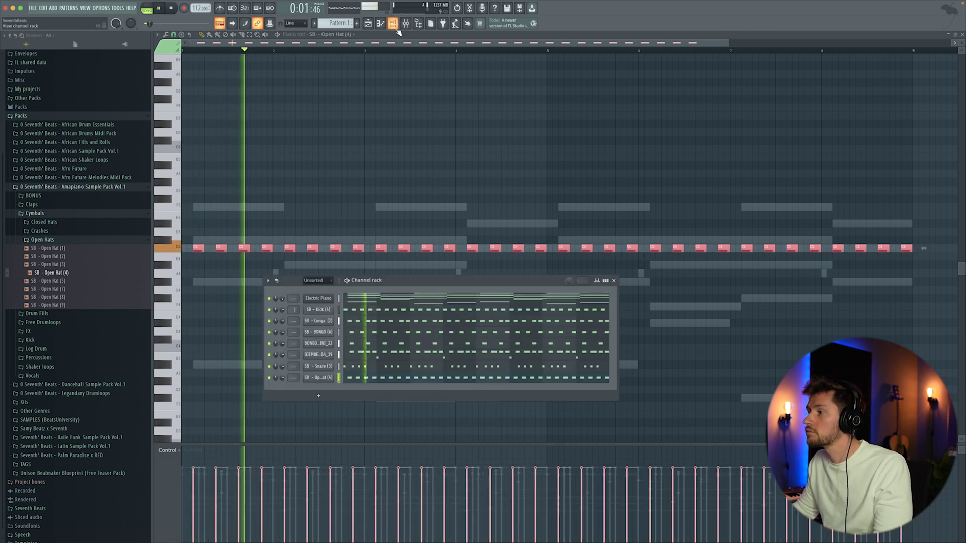
pyautogui.click(310, 377)
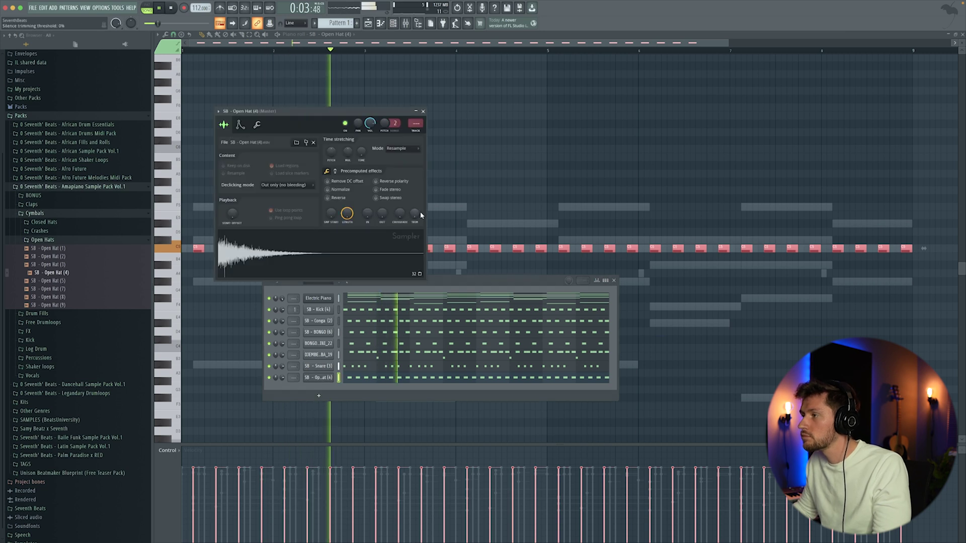
pyautogui.click(424, 111)
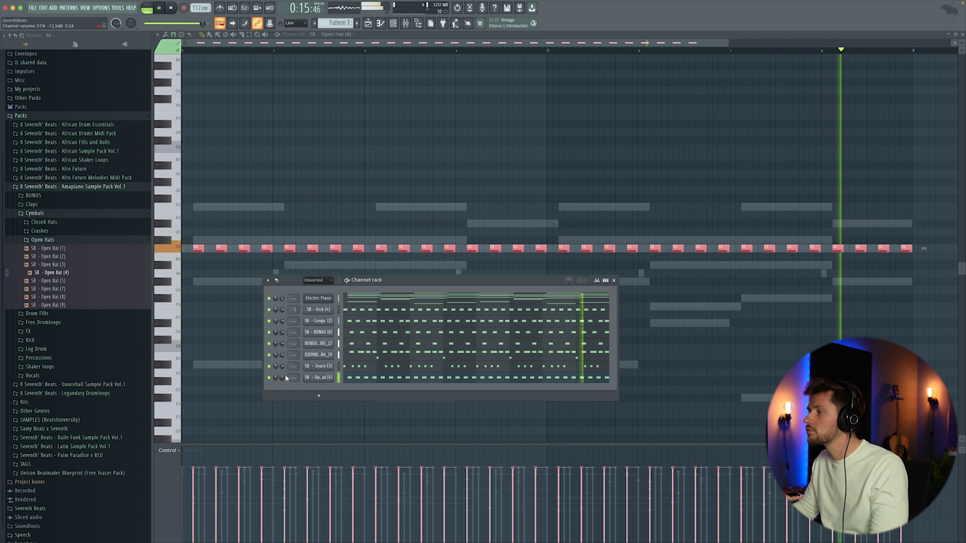
pyautogui.press('space')
# Add SB - Crash (1) from the Crashes folder with a single hit ending bar 8.
pyautogui.click(55, 240)
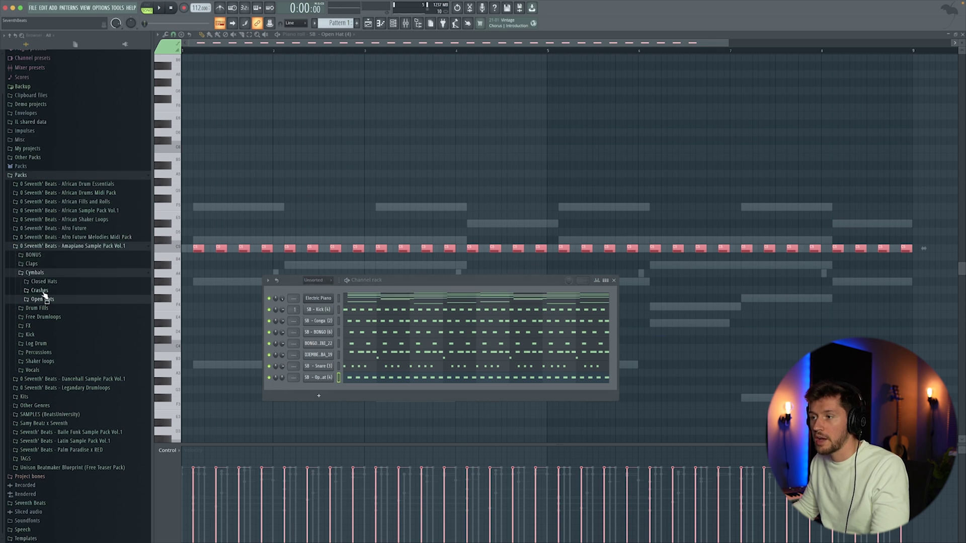
pyautogui.click(39, 291)
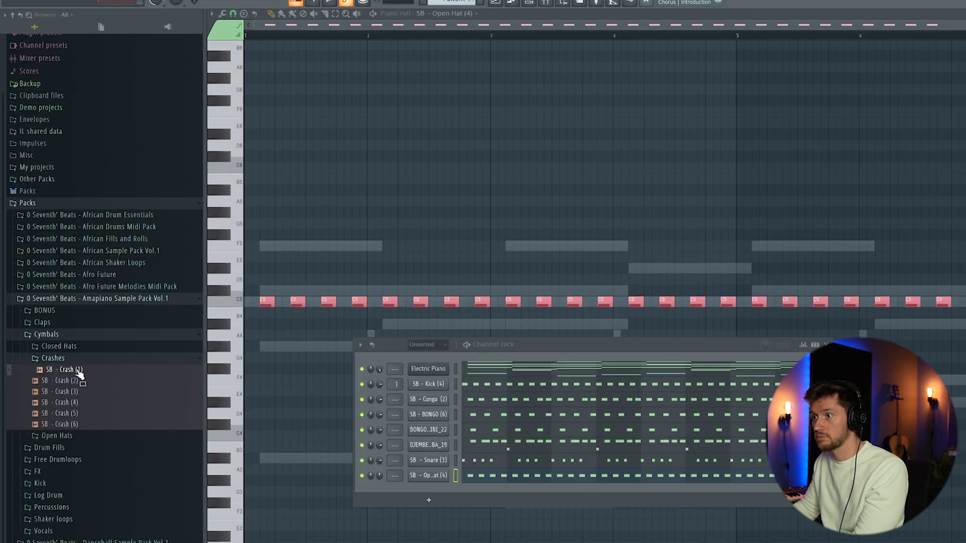
pyautogui.moveTo(443, 476); pyautogui.dragTo(443, 475)
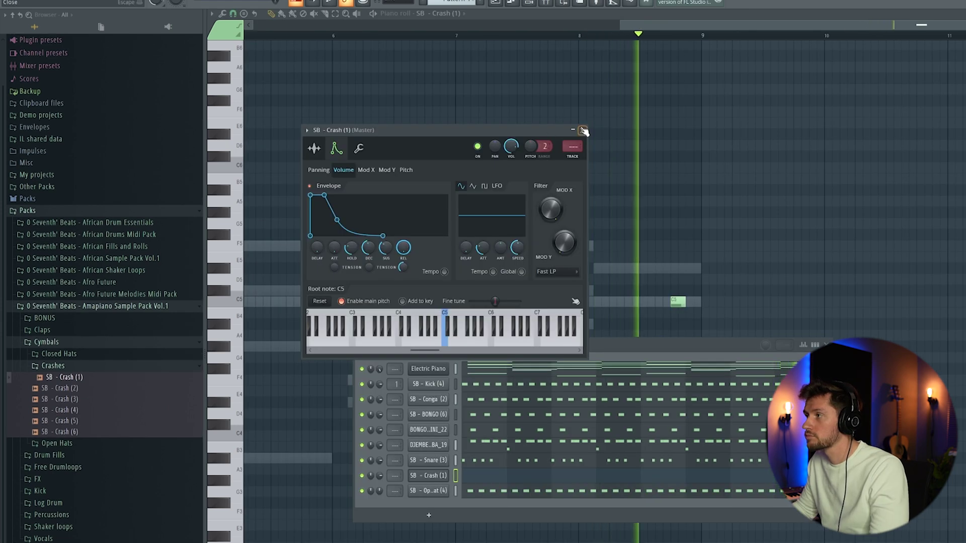
pyautogui.click(582, 130)
pyautogui.press('space')
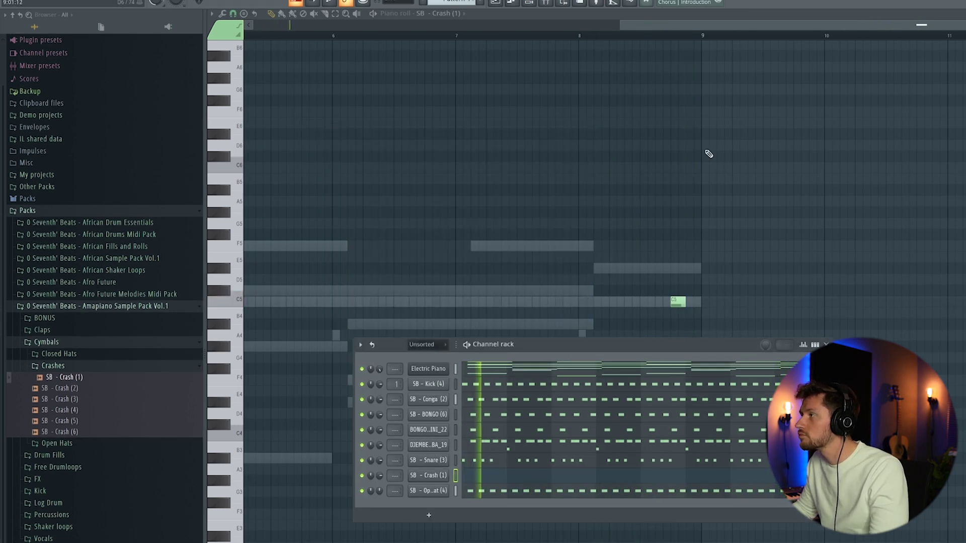
pyautogui.moveTo(625, 35); pyautogui.dragTo(367, 38)
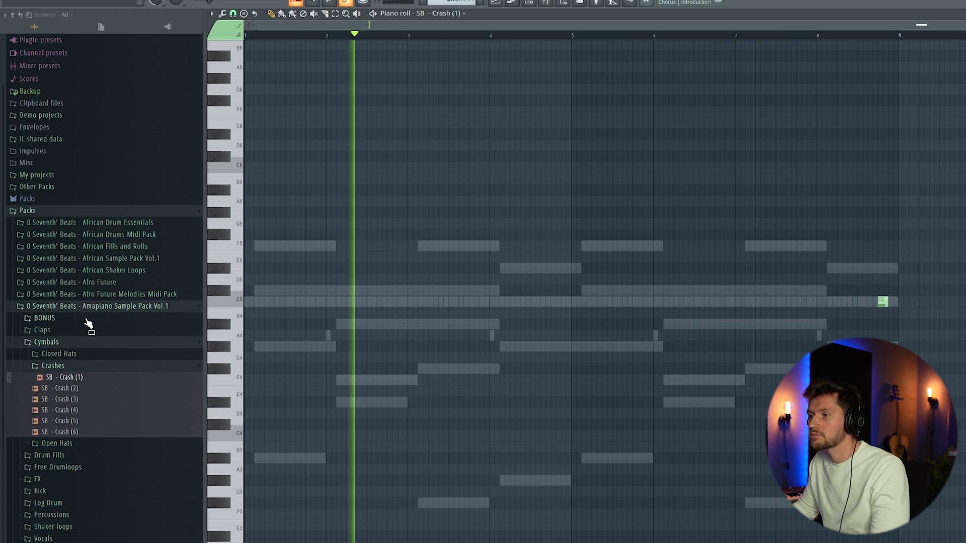
pyautogui.click(64, 342)
pyautogui.click(83, 337)
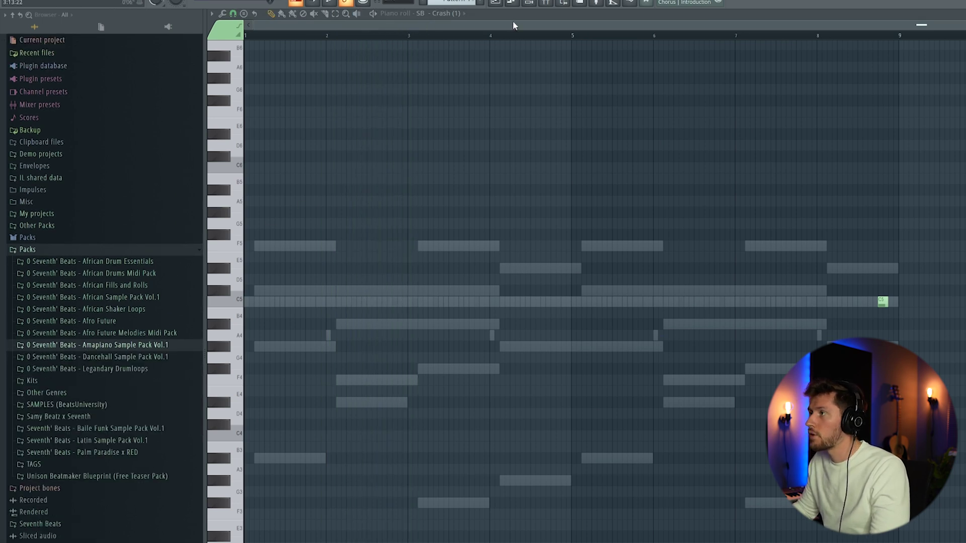
pyautogui.click(537, 3)
# Insert a Purity instrument and load its Woodwind Recorder preset.
pyautogui.rightClick(448, 372)
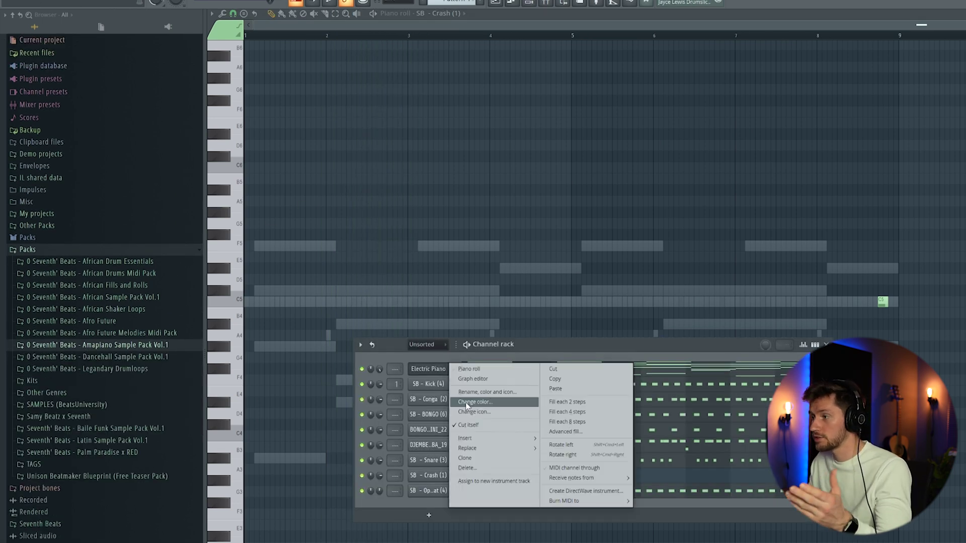
pyautogui.moveTo(479, 441)
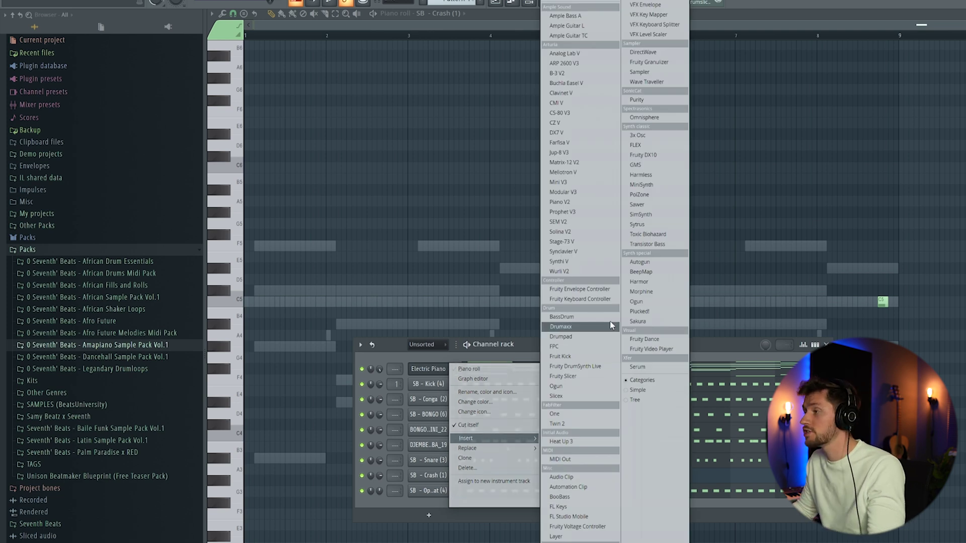
pyautogui.click(646, 101)
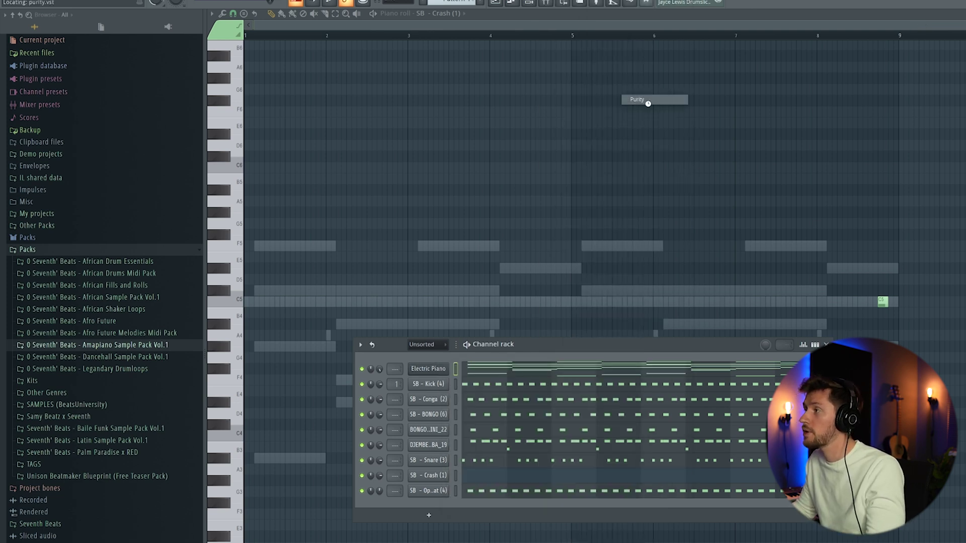
pyautogui.click(352, 354)
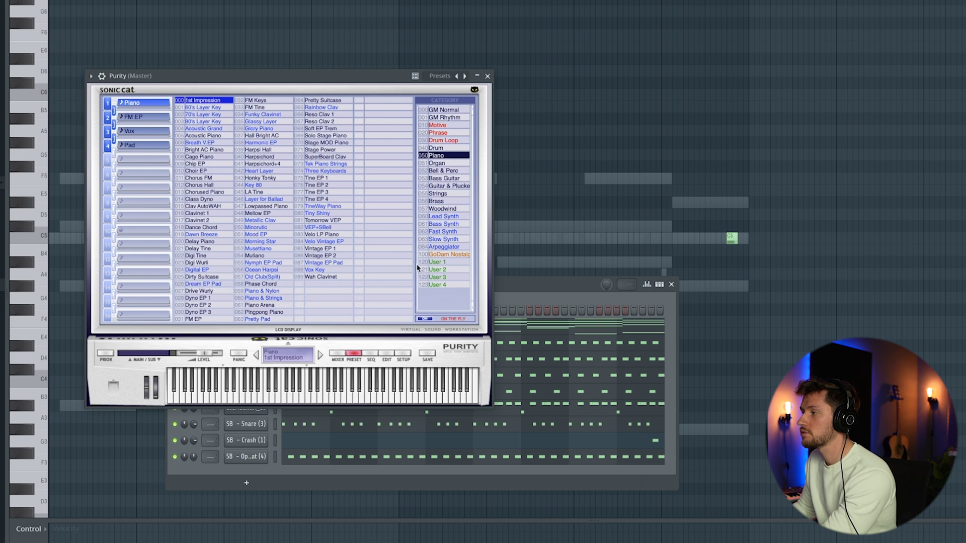
pyautogui.click(445, 209)
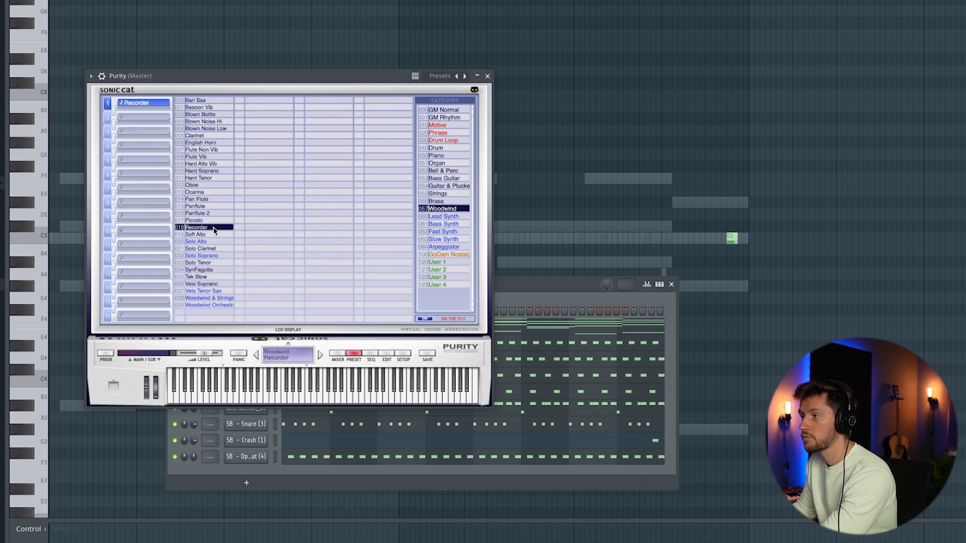
pyautogui.click(488, 76)
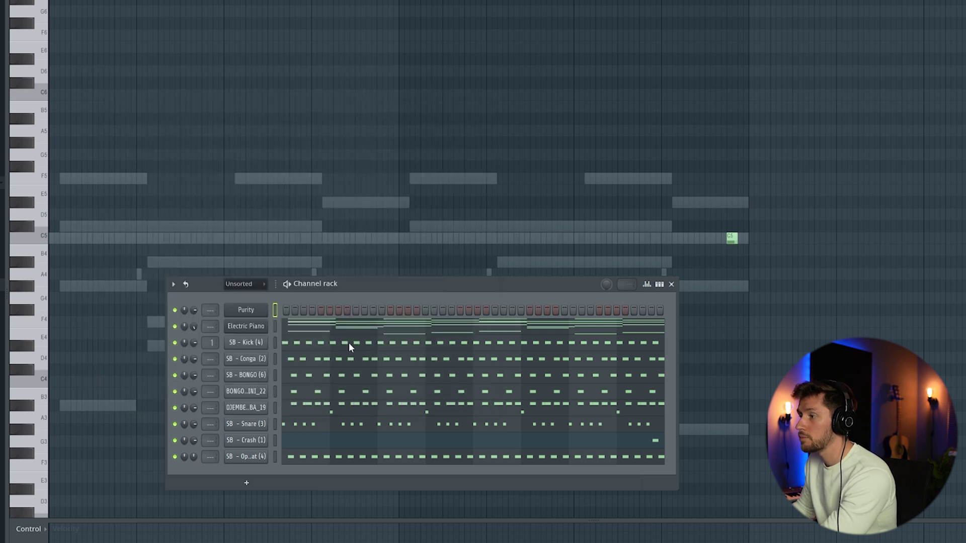
# Give Purity evenly spaced single-pitch notes across eight bars and play it with the beat.
pyautogui.click(275, 457)
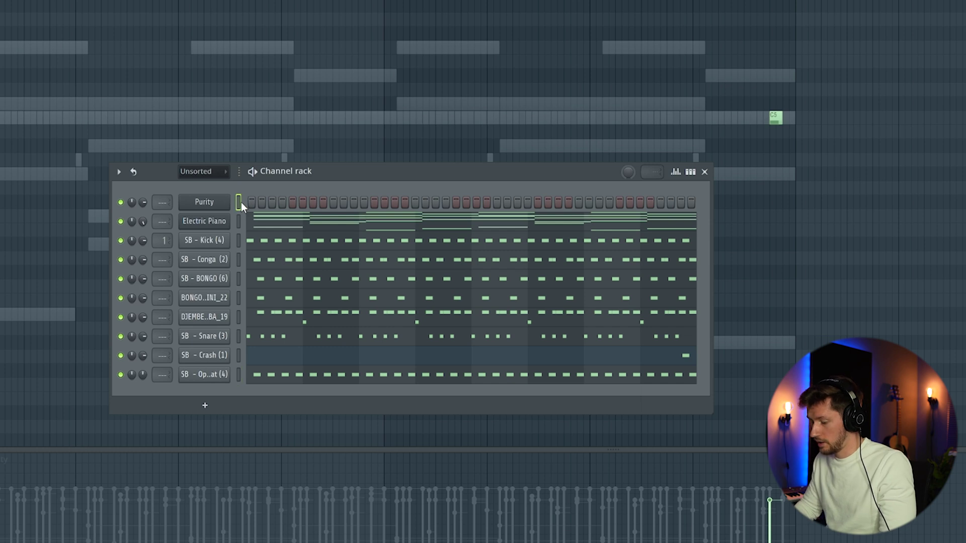
pyautogui.click(285, 204)
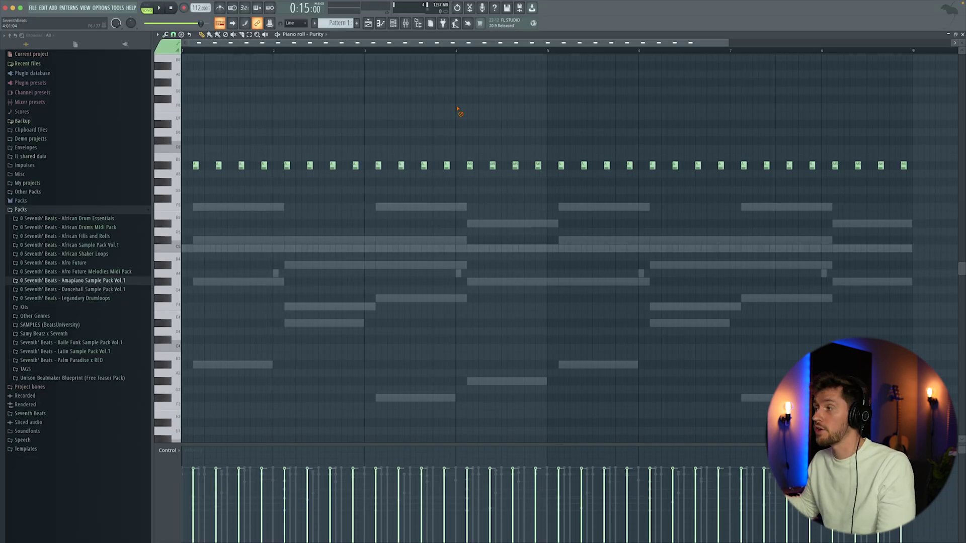
pyautogui.press('F6')
pyautogui.press('space')
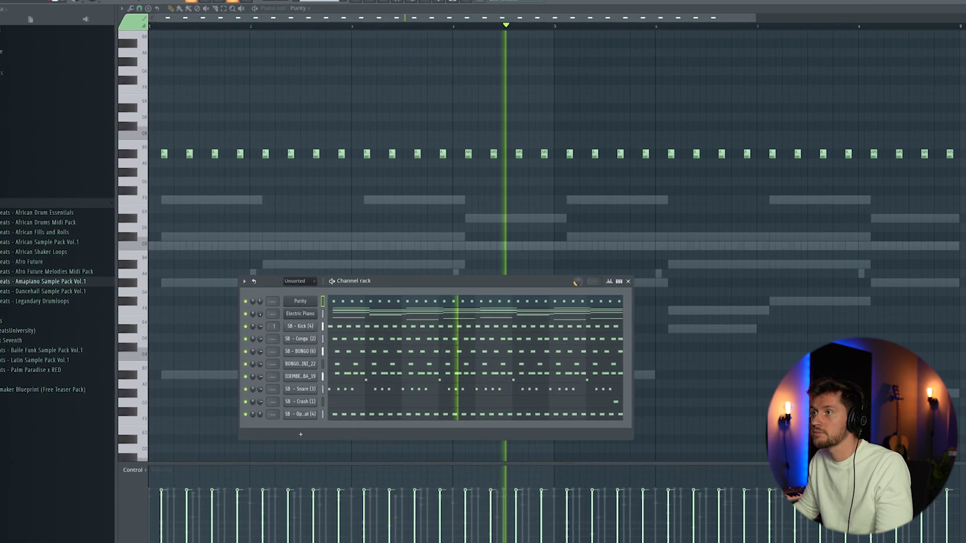
pyautogui.press('space')
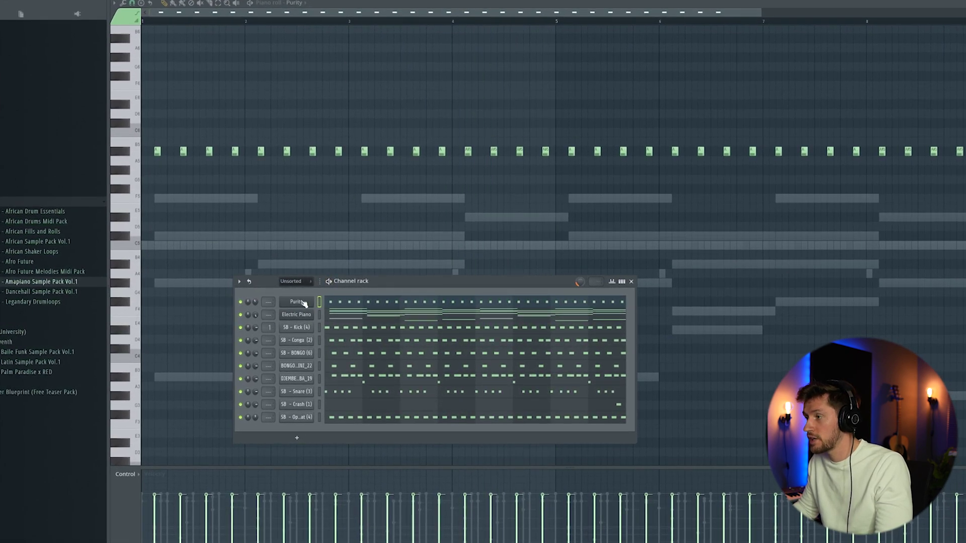
# Insert a Morphine channel and load the LED Vowels MC preset.
pyautogui.rightClick(304, 303)
pyautogui.moveTo(343, 363)
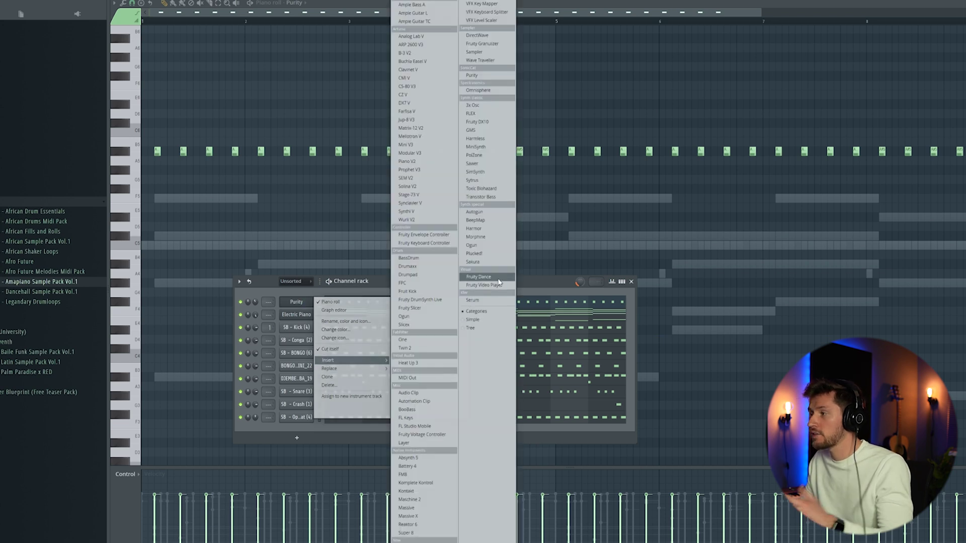
pyautogui.click(487, 242)
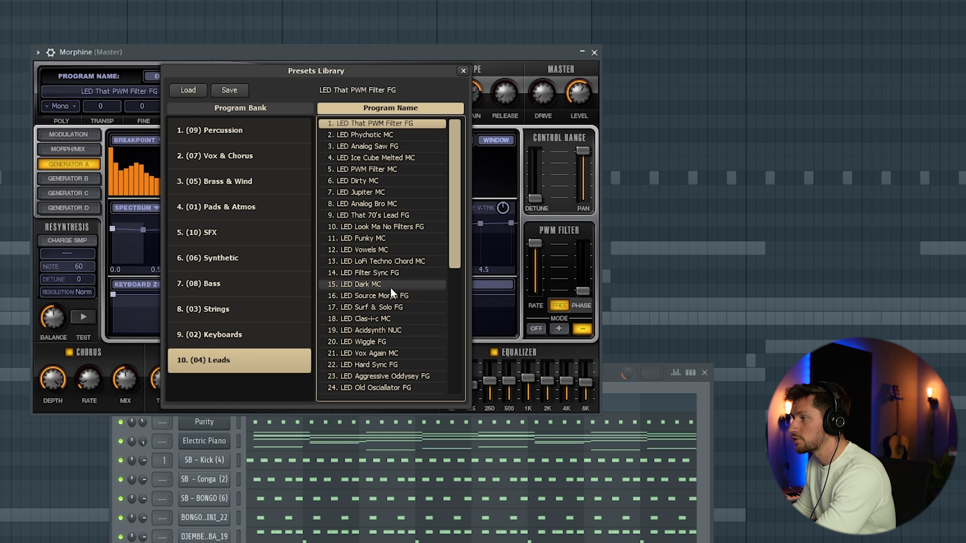
pyautogui.scroll(-3, 390, 288)
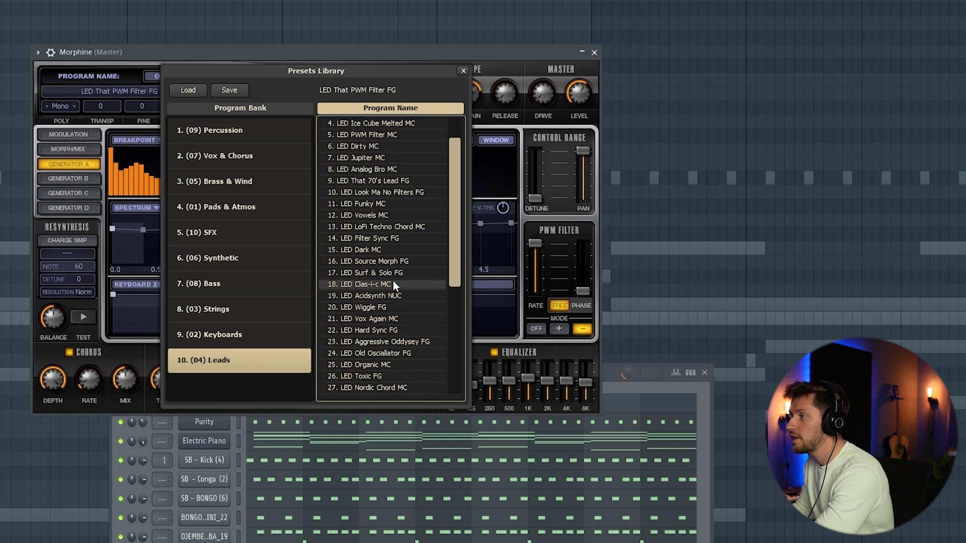
pyautogui.scroll(-1, 394, 280)
pyautogui.scroll(4, 393, 281)
pyautogui.click(388, 226)
pyautogui.click(367, 250)
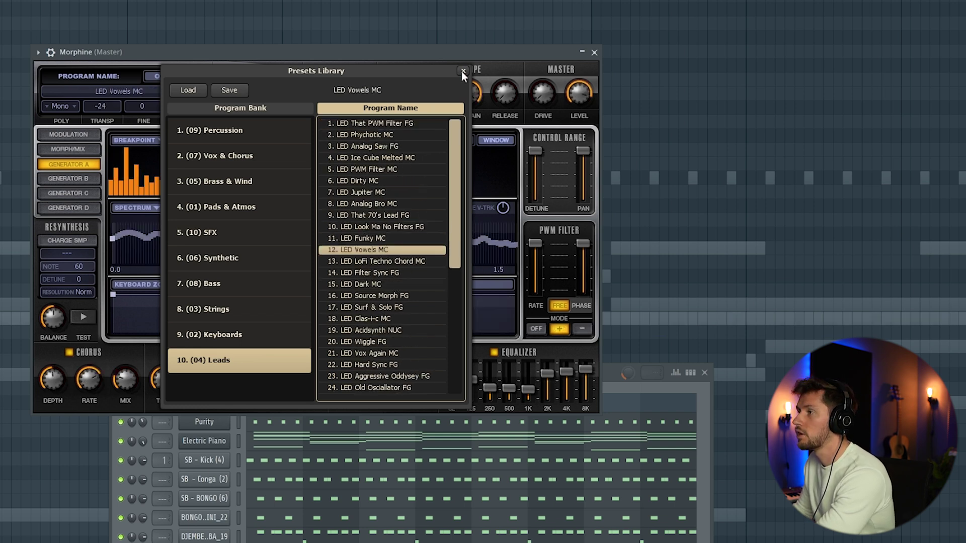
pyautogui.click(463, 70)
pyautogui.click(594, 52)
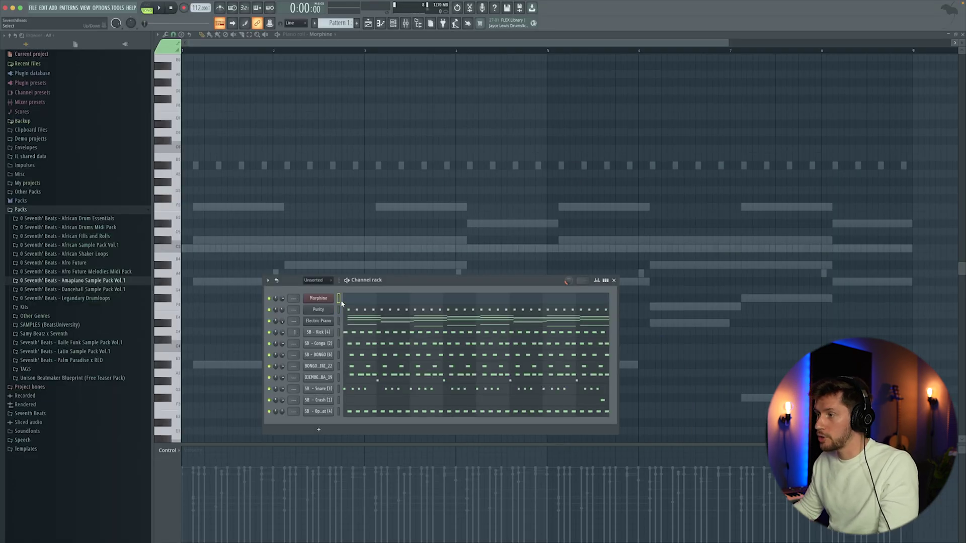
# Paste the repeating note pattern into Morphine and audition it with the beat.
pyautogui.hotkey('ctrl', 'v')
pyautogui.press('space')
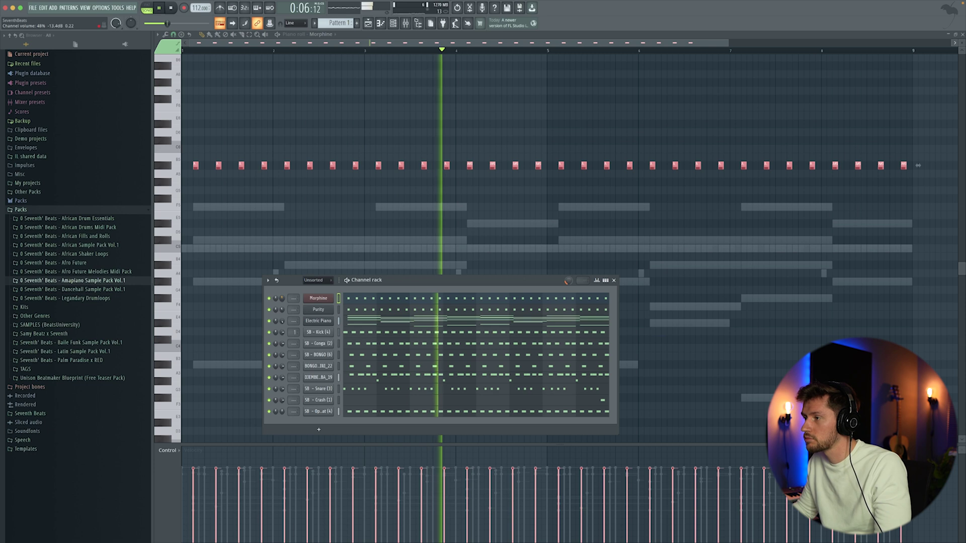
pyautogui.press('space')
# Insert a 3x Osc instrument channel.
pyautogui.rightClick(330, 299)
pyautogui.moveTo(369, 353)
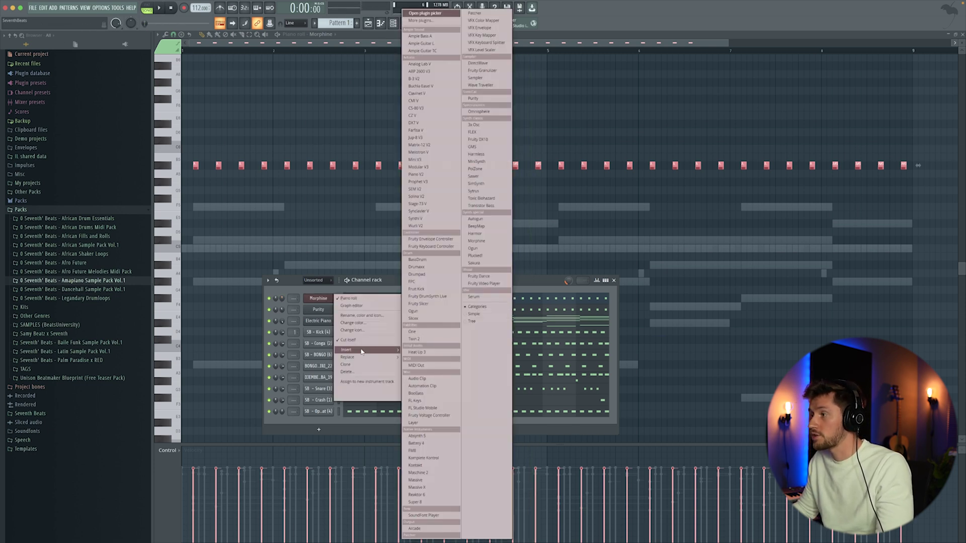
pyautogui.click(476, 125)
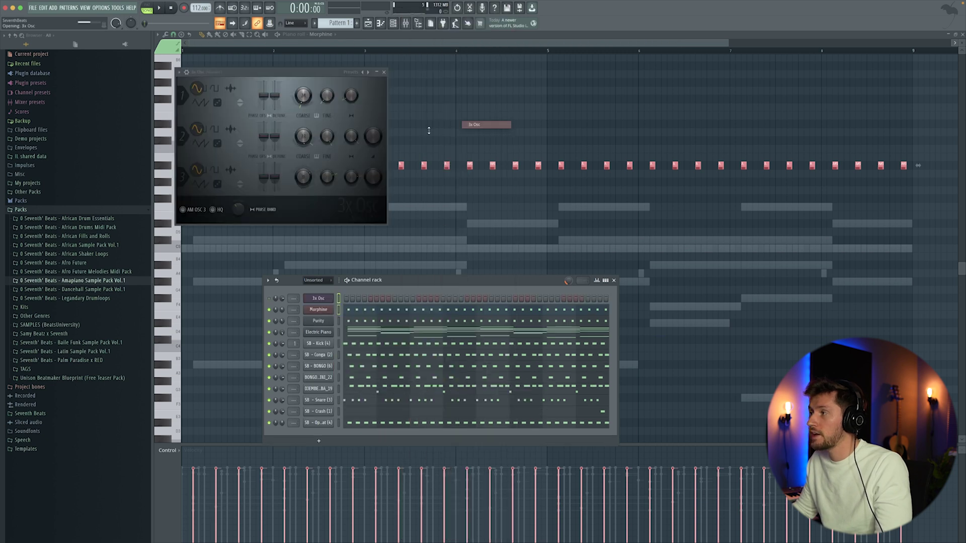
pyautogui.moveTo(246, 70); pyautogui.dragTo(347, 170)
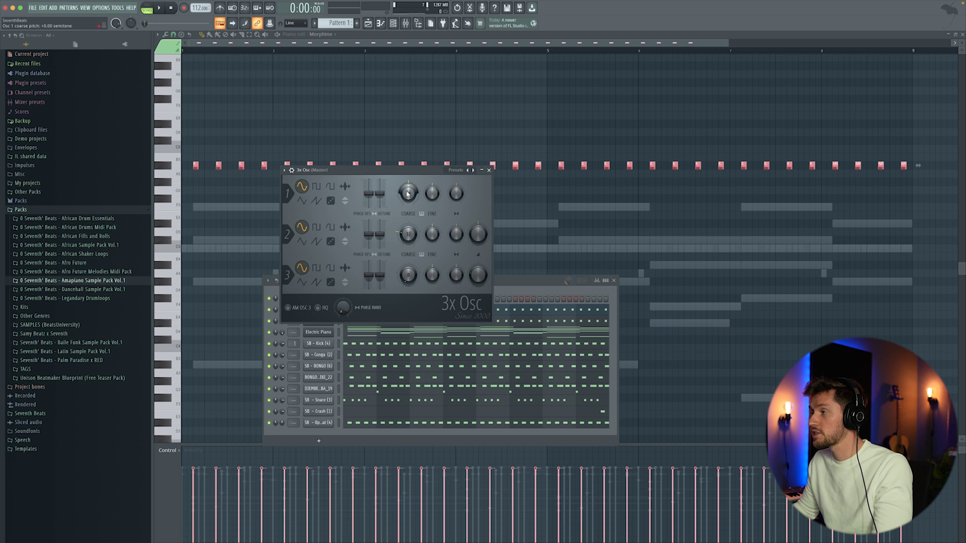
pyautogui.click(489, 170)
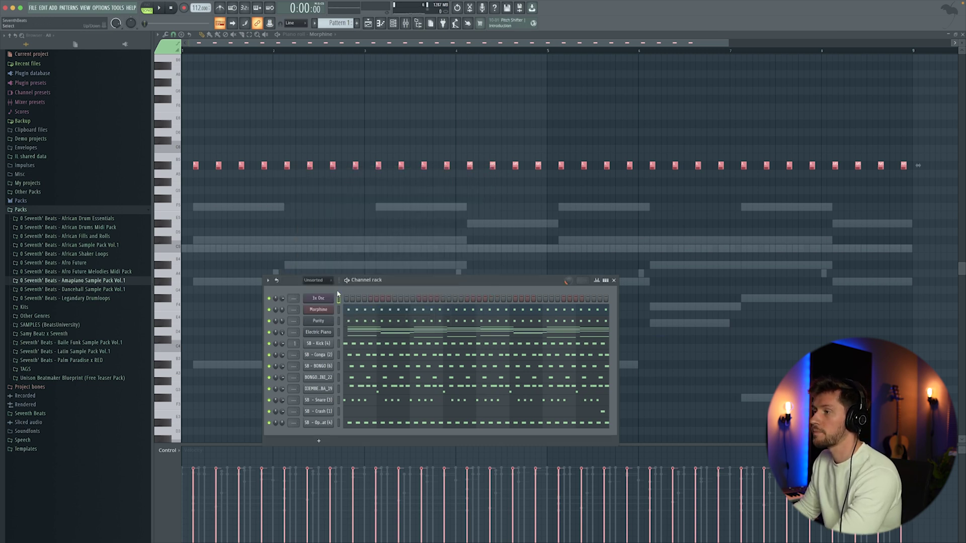
# Select the Electric Piano's four lowest notes and bring the channel rack back over the piano roll.
pyautogui.click(363, 336)
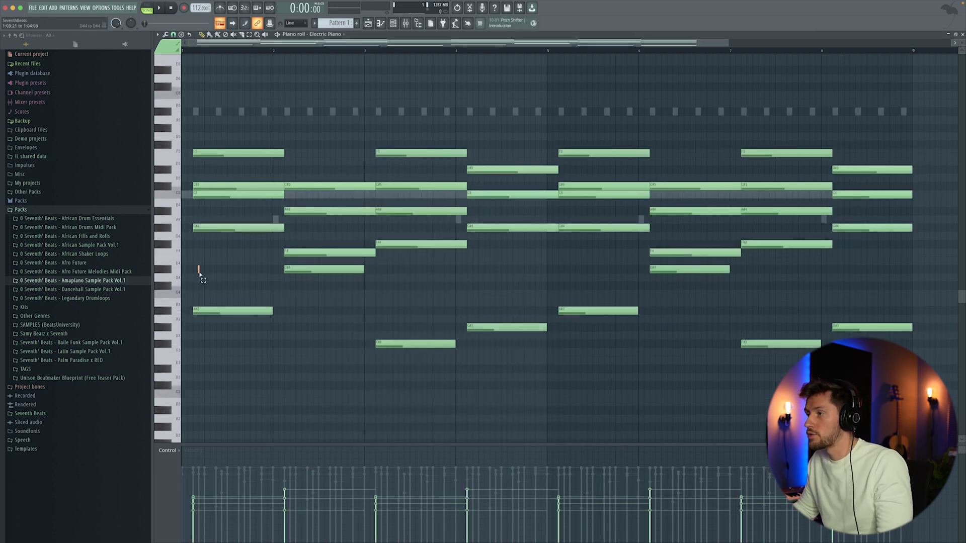
pyautogui.moveTo(198, 265); pyautogui.dragTo(544, 388)
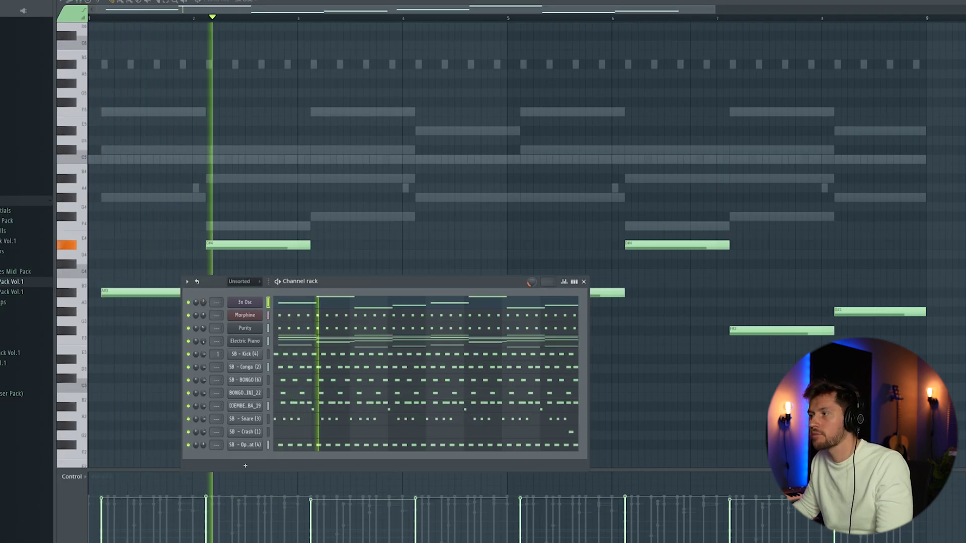
pyautogui.press('F6')
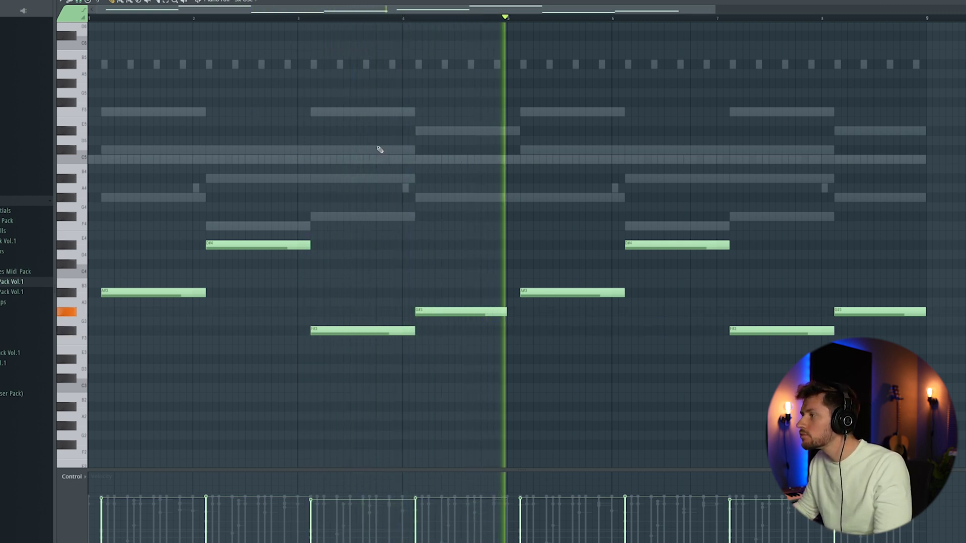
pyautogui.press('F6')
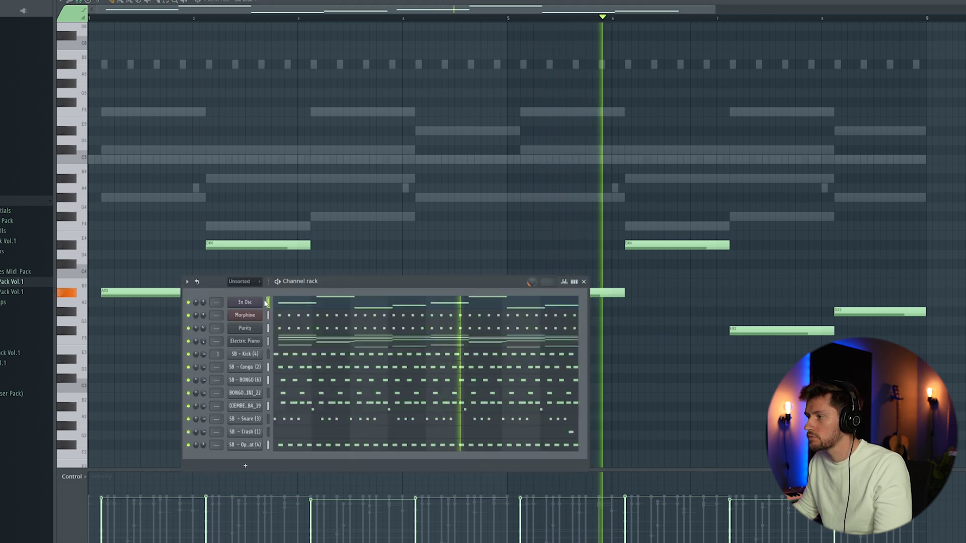
# Insert a second Purity instrument channel.
pyautogui.rightClick(263, 306)
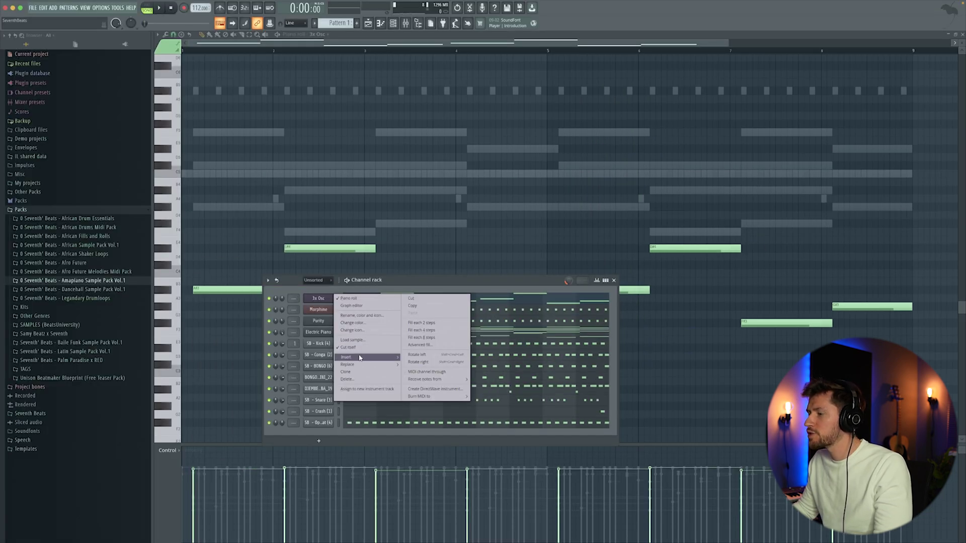
pyautogui.moveTo(359, 358)
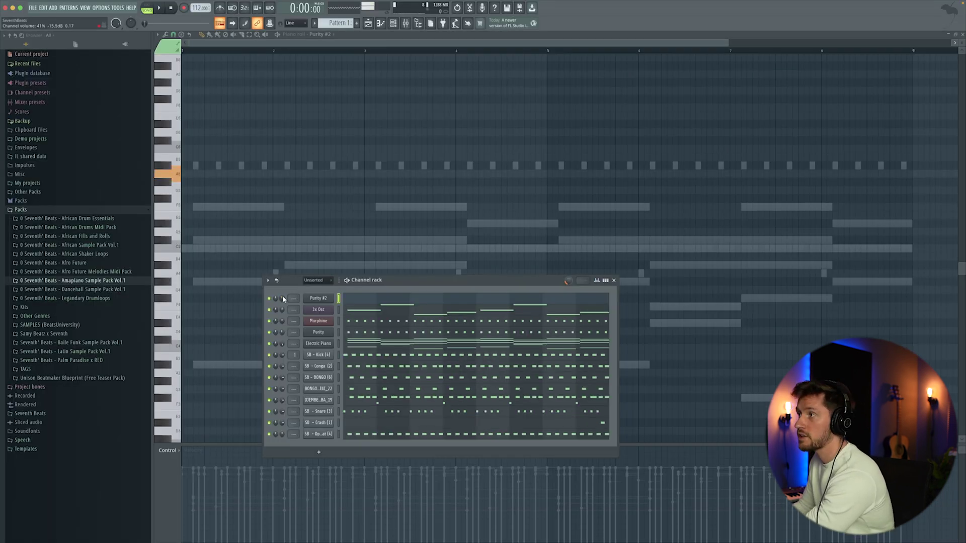
pyautogui.press('F6')
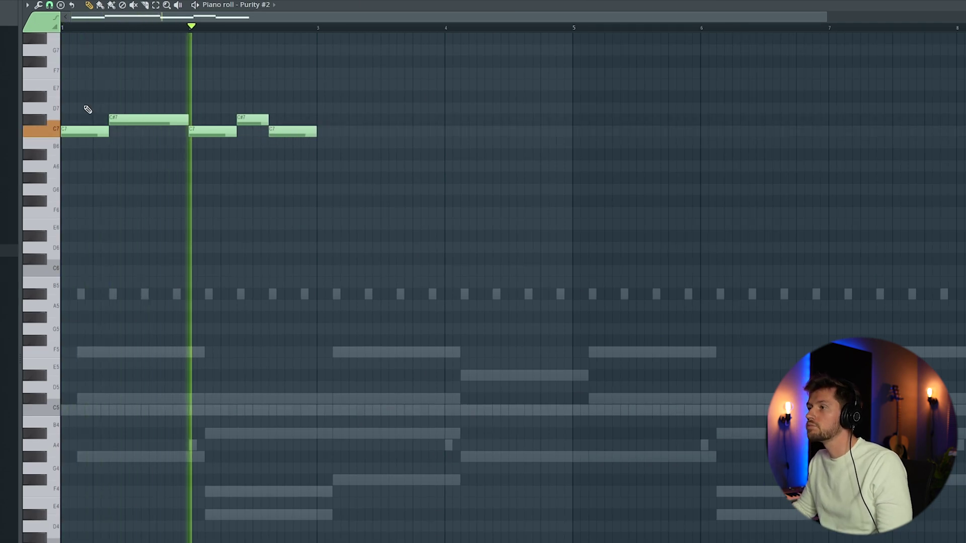
pyautogui.press('space')
# Draw the high C7/C#7 lead melody across eight bars and play it from bar 1.
pyautogui.moveTo(333, 132)
pyautogui.mouseDown()
pyautogui.moveTo(335, 143)
pyautogui.moveTo(335, 127)
pyautogui.mouseUp()
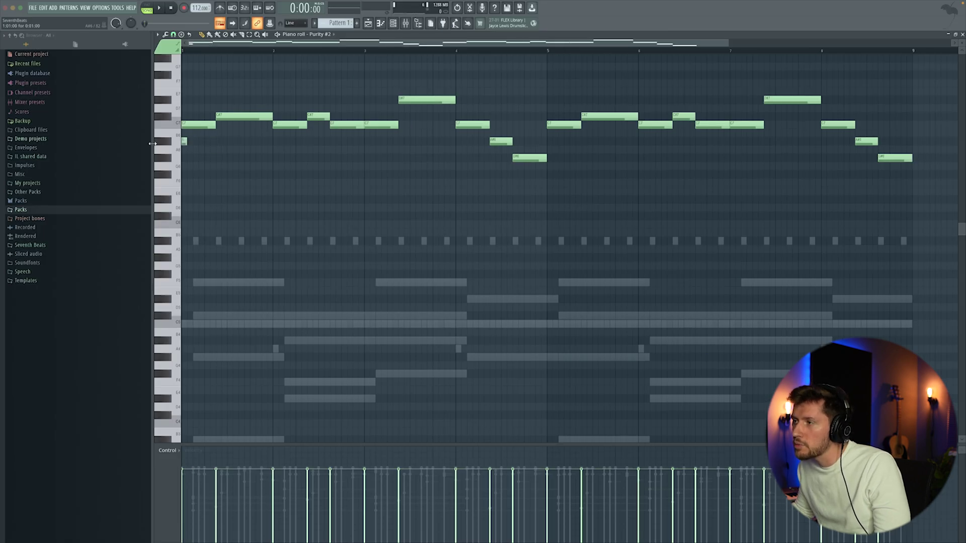
pyautogui.scroll(3, 201, 134)
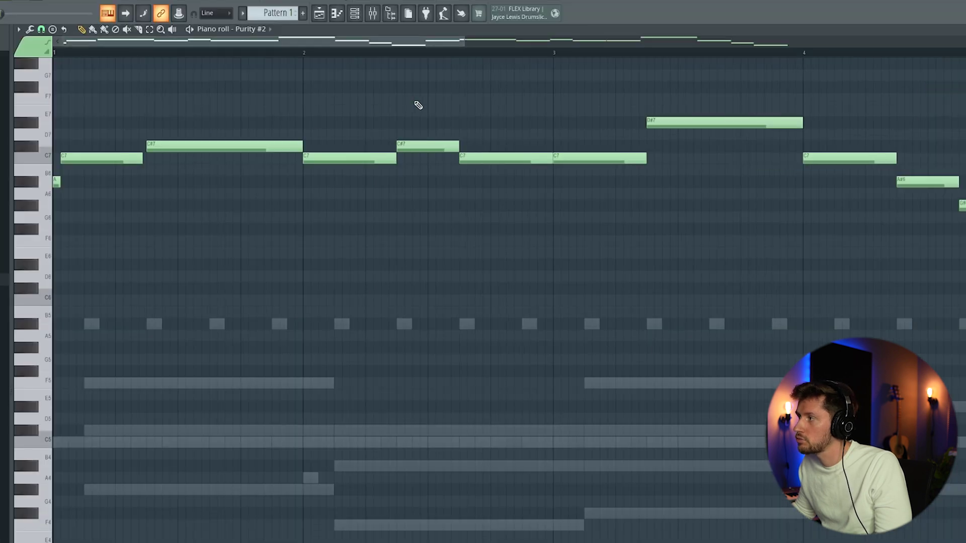
pyautogui.press('space')
pyautogui.scroll(-2, 672, 74)
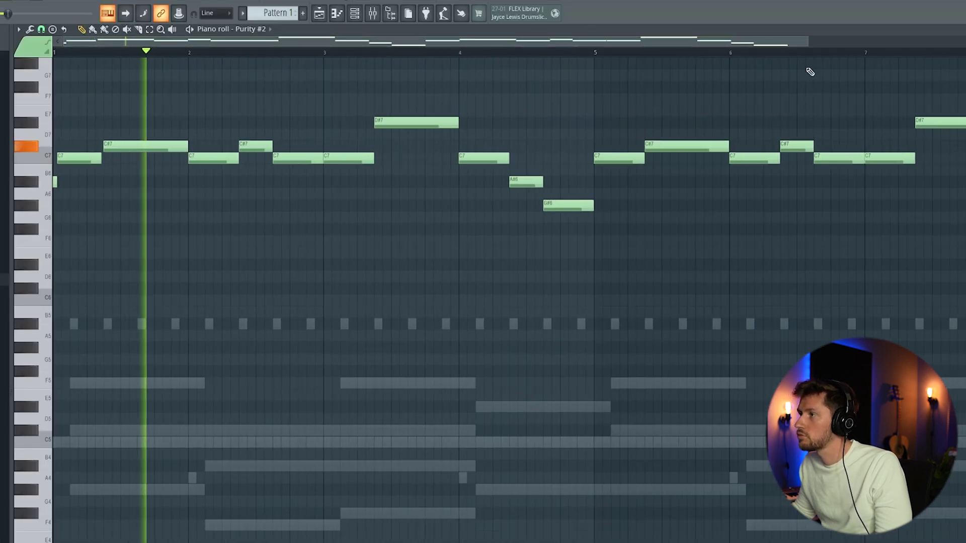
pyautogui.press('space')
pyautogui.click(56, 182)
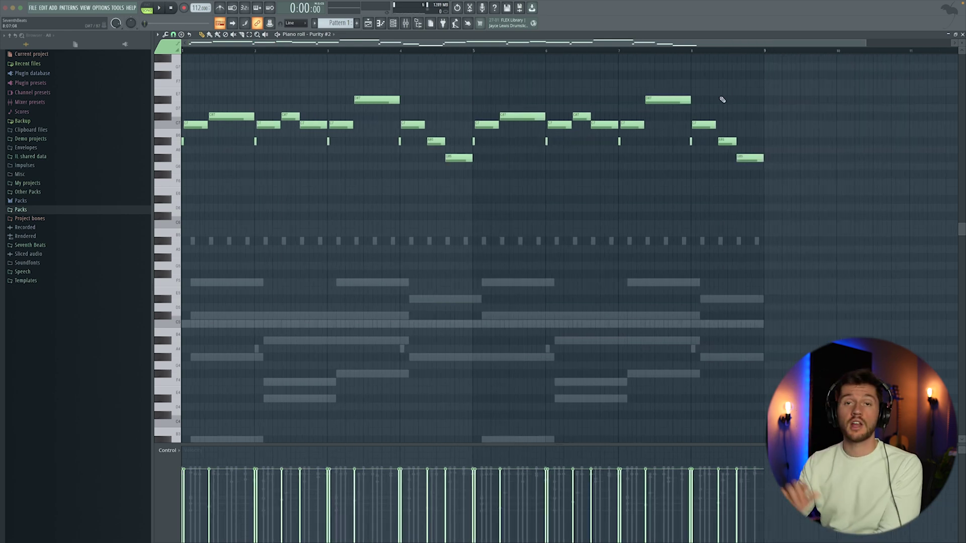
pyautogui.press('space')
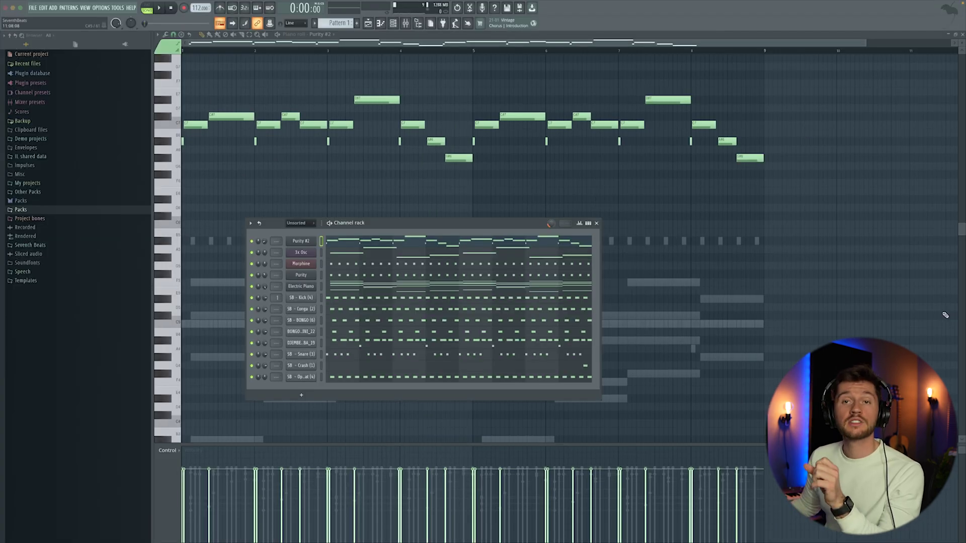
# Insert Fruity DX10 and load Log Drum Preset (3) onto it from the Log Drum folder.
pyautogui.rightClick(310, 243)
pyautogui.moveTo(352, 292)
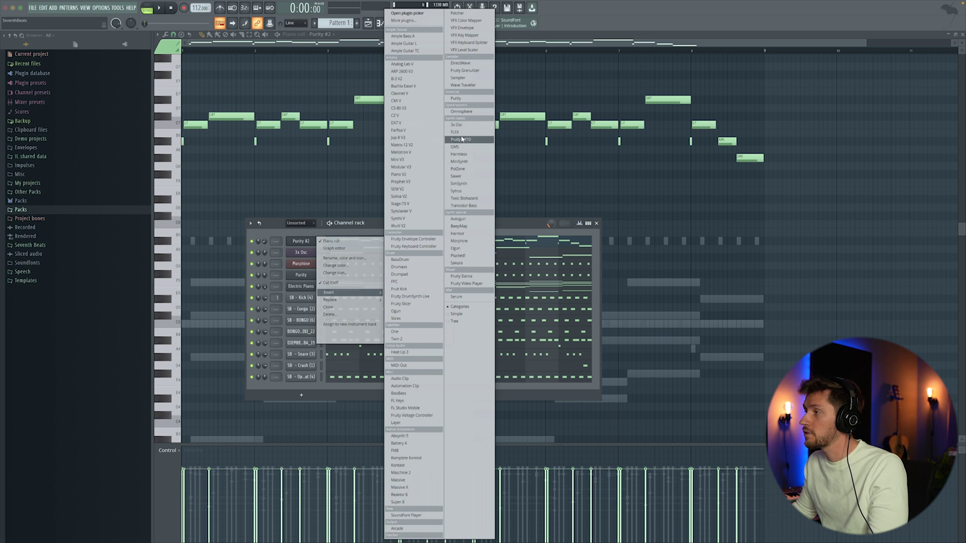
pyautogui.click(462, 140)
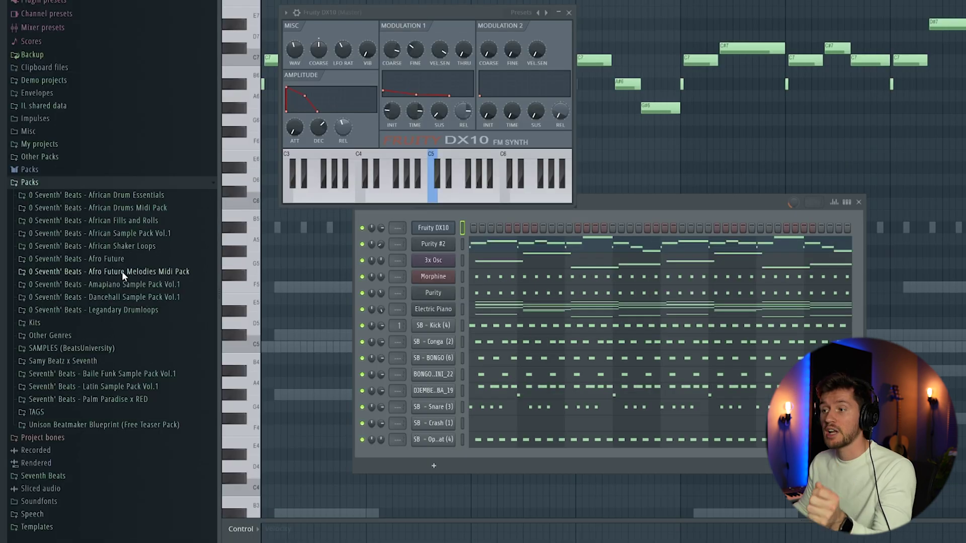
pyautogui.click(118, 282)
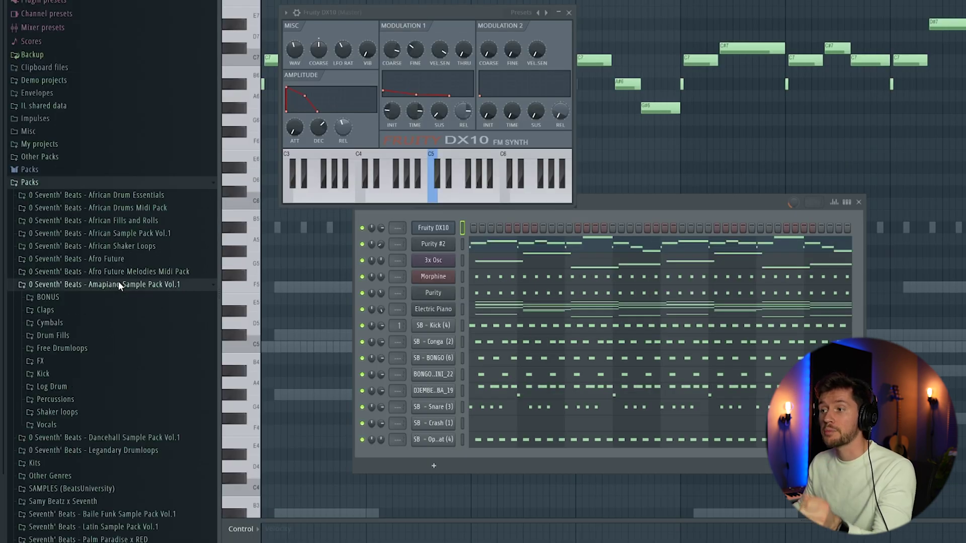
pyautogui.click(53, 386)
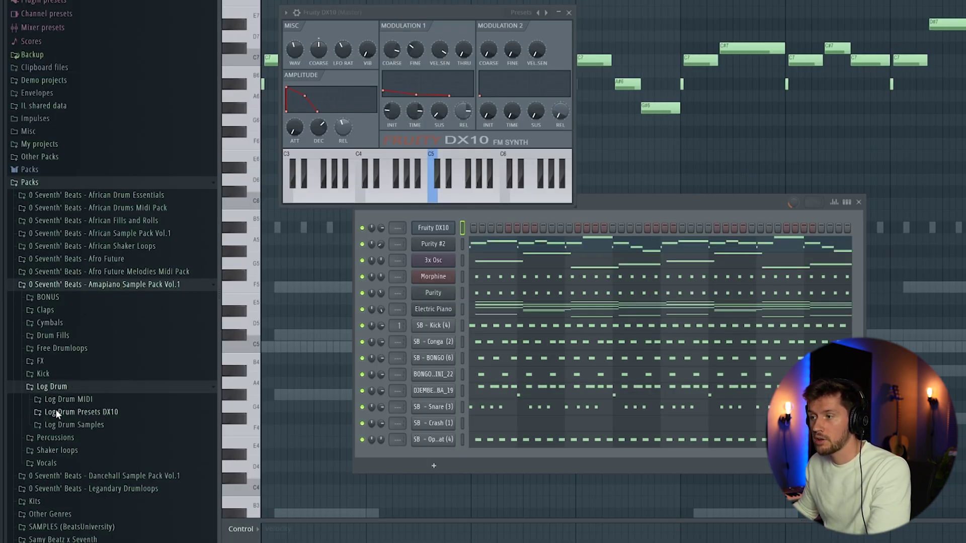
pyautogui.click(56, 414)
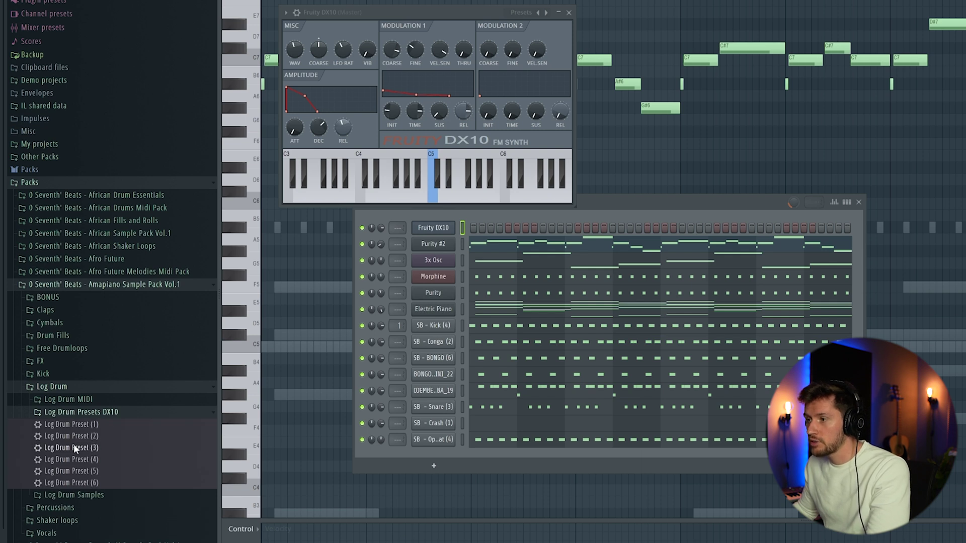
pyautogui.moveTo(73, 444); pyautogui.dragTo(396, 108)
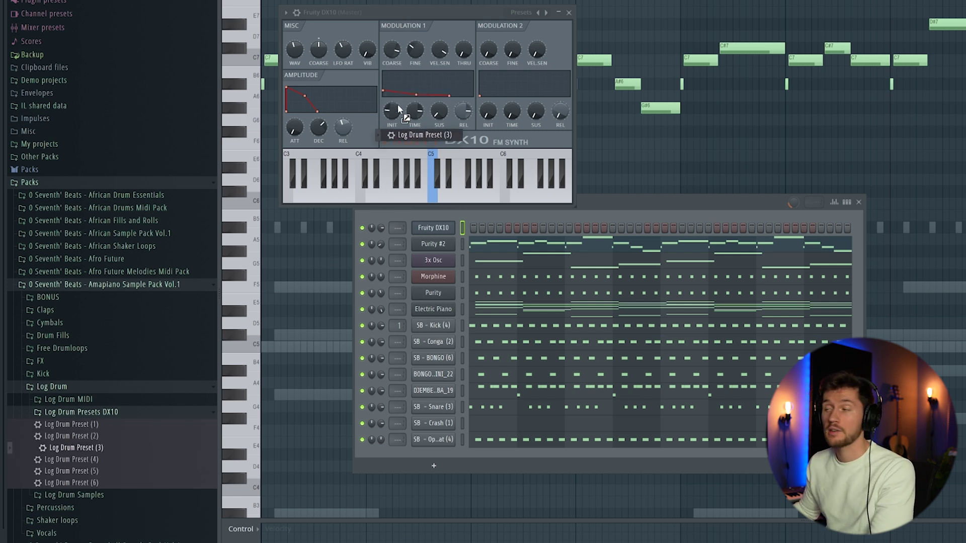
pyautogui.moveTo(397, 108); pyautogui.dragTo(397, 110)
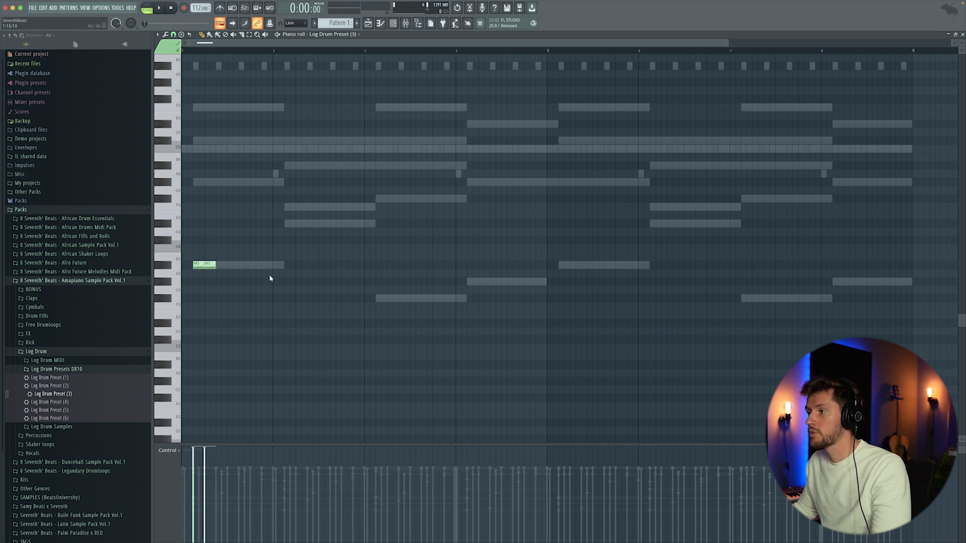
# Write log drum notes on A#3, D#4, F#3 and A3, duplicating them with Ctrl+B.
pyautogui.click(234, 266)
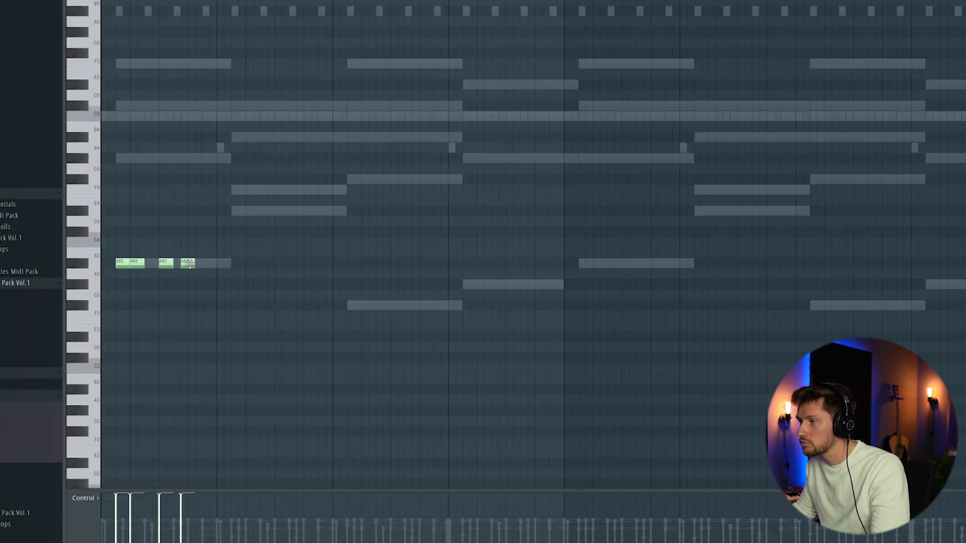
pyautogui.press('space')
pyautogui.press('space')
pyautogui.hotkey('ctrl', 'v')
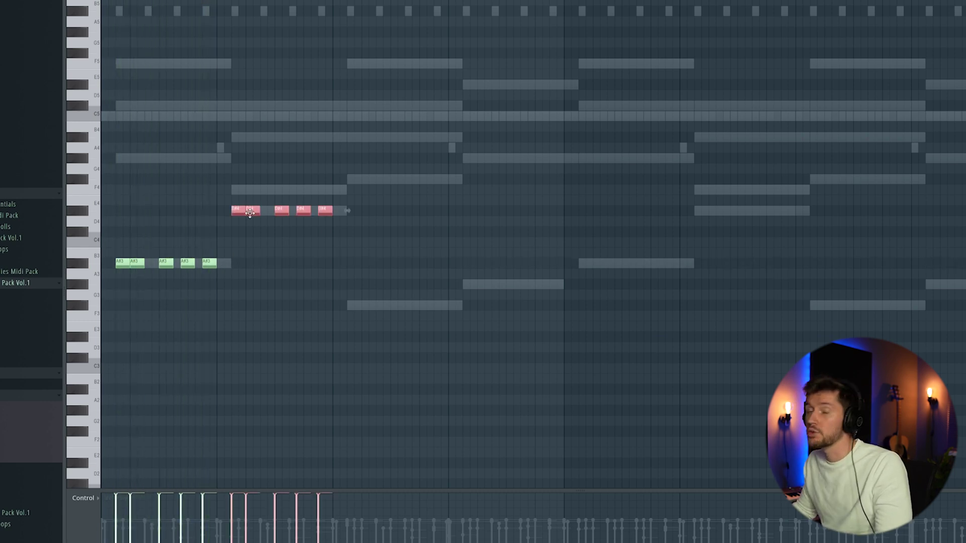
pyautogui.hotkey('ctrl', 'b')
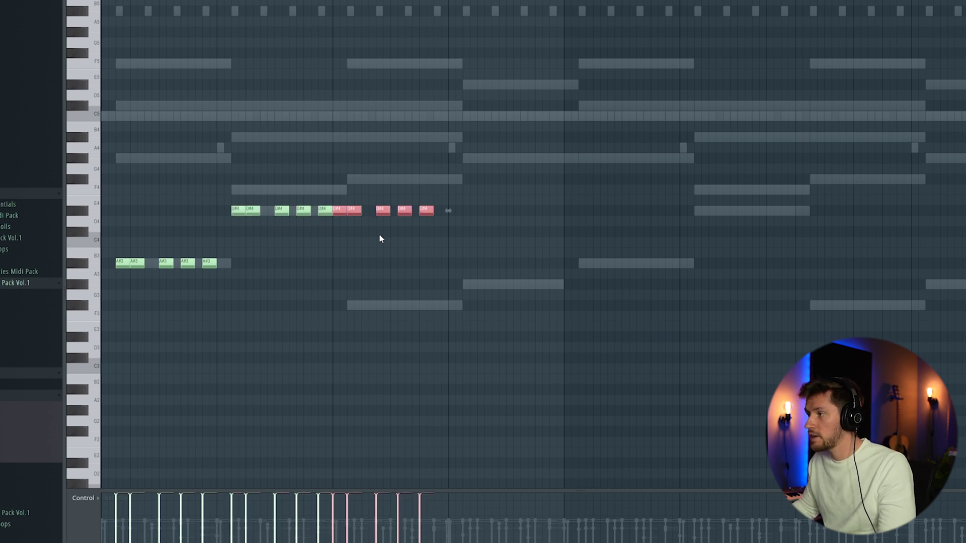
pyautogui.moveTo(348, 217); pyautogui.dragTo(355, 313)
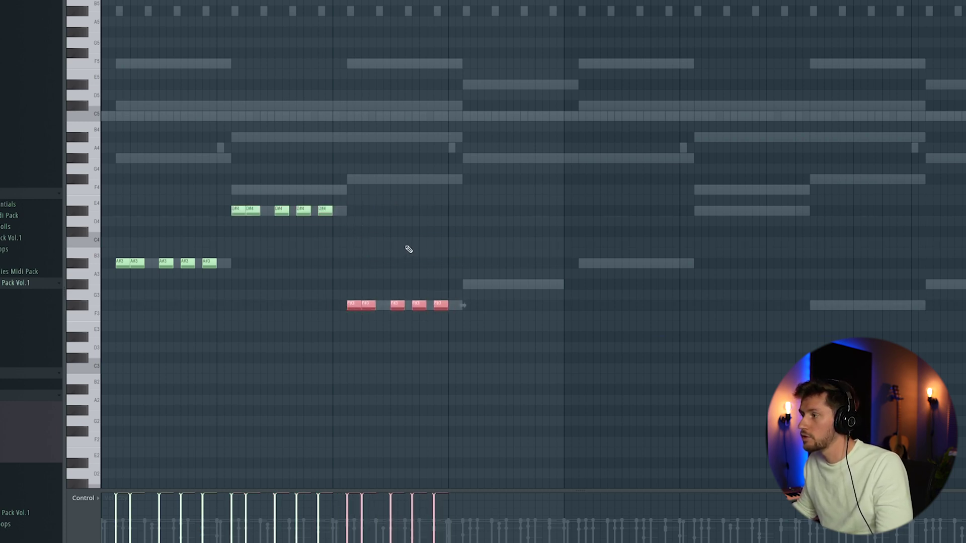
pyautogui.hotkey('ctrl', 'v')
pyautogui.moveTo(510, 285); pyautogui.dragTo(512, 265)
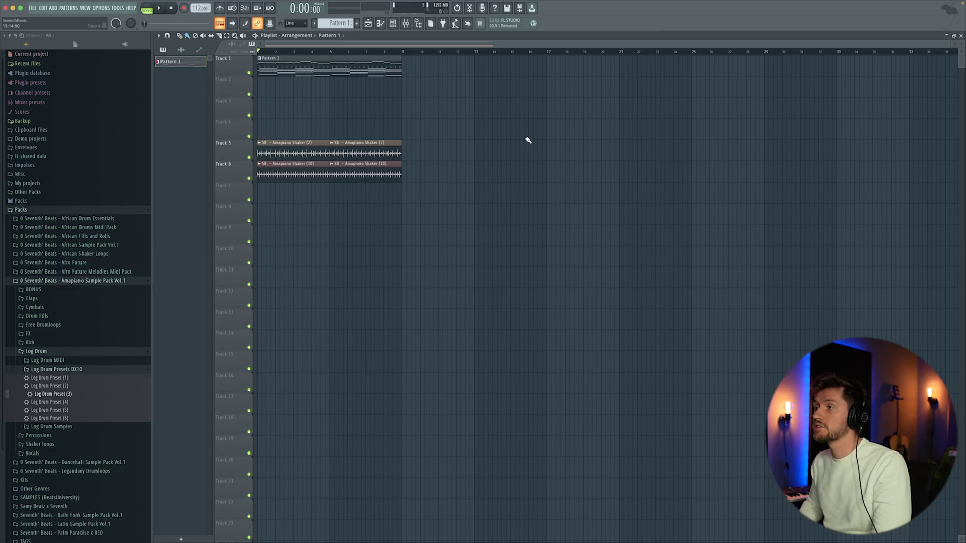
# Play back the arranged song with its drum, piano, bass, flute and log drum clips.
pyautogui.press('space')
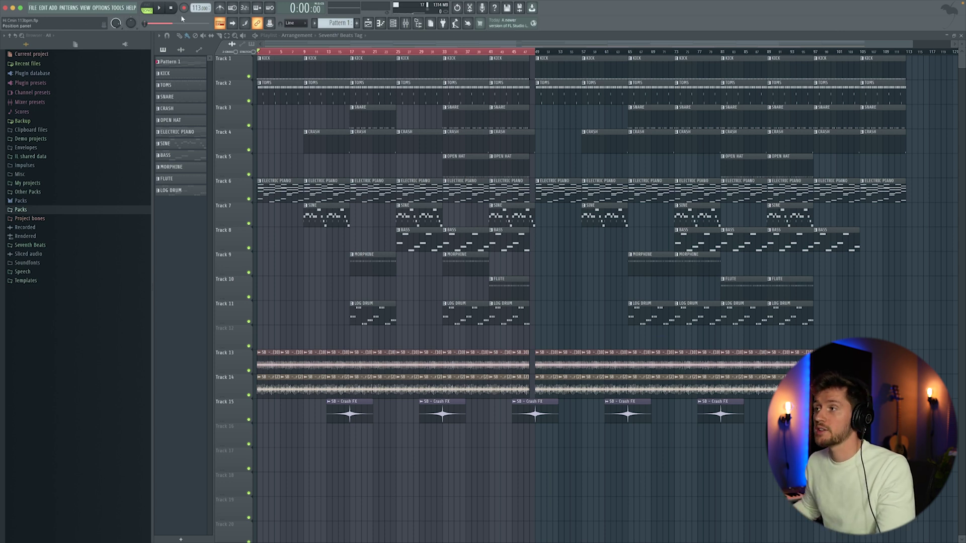
pyautogui.press('space')
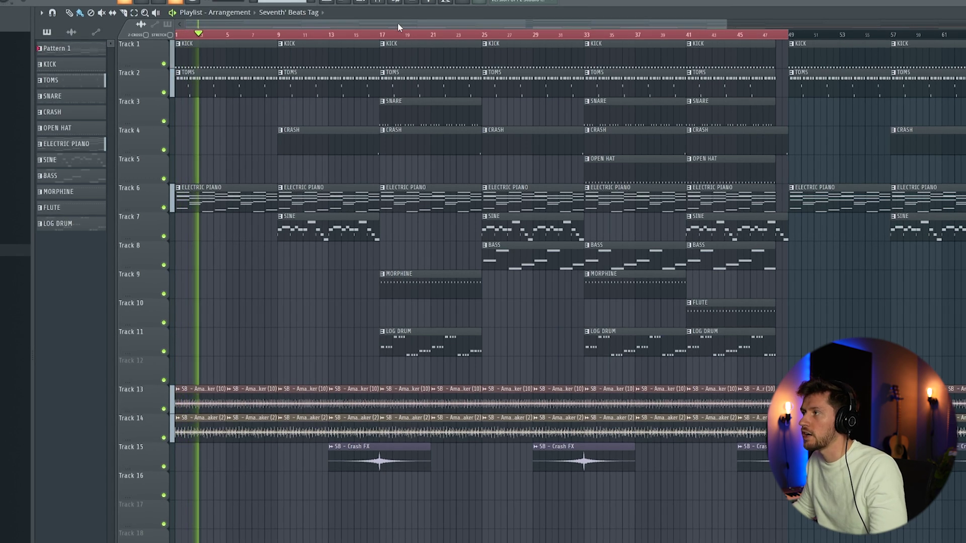
pyautogui.press('F9')
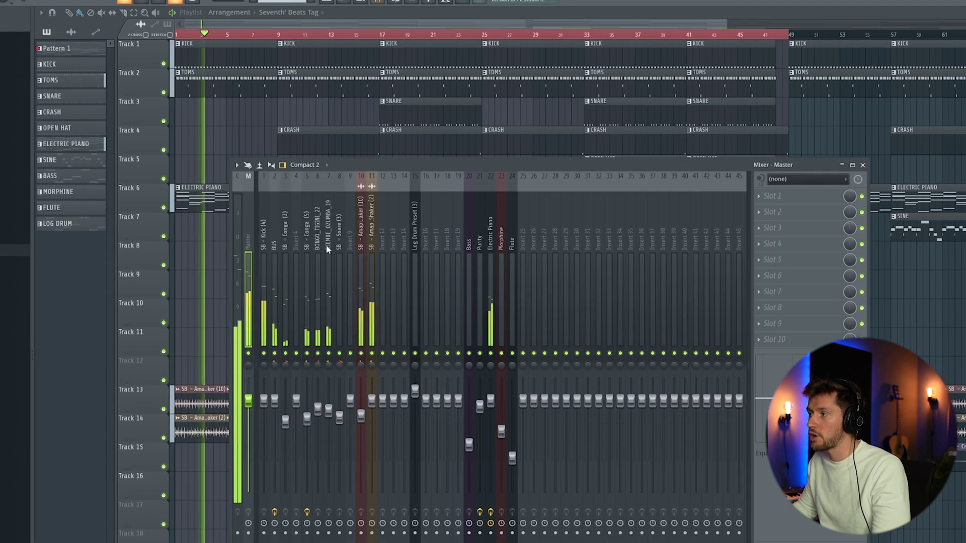
pyautogui.click(277, 237)
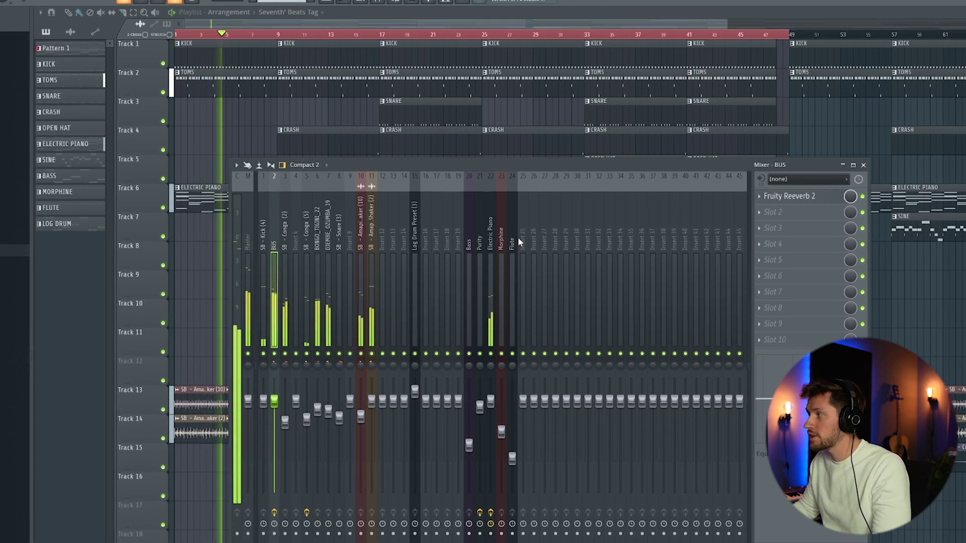
pyautogui.click(787, 195)
pyautogui.moveTo(201, 52); pyautogui.dragTo(386, 261)
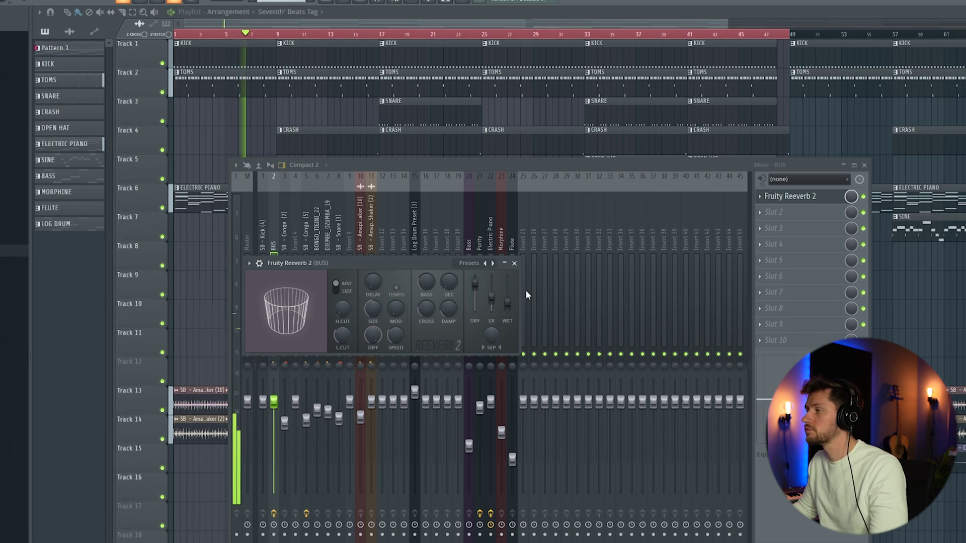
pyautogui.click(514, 264)
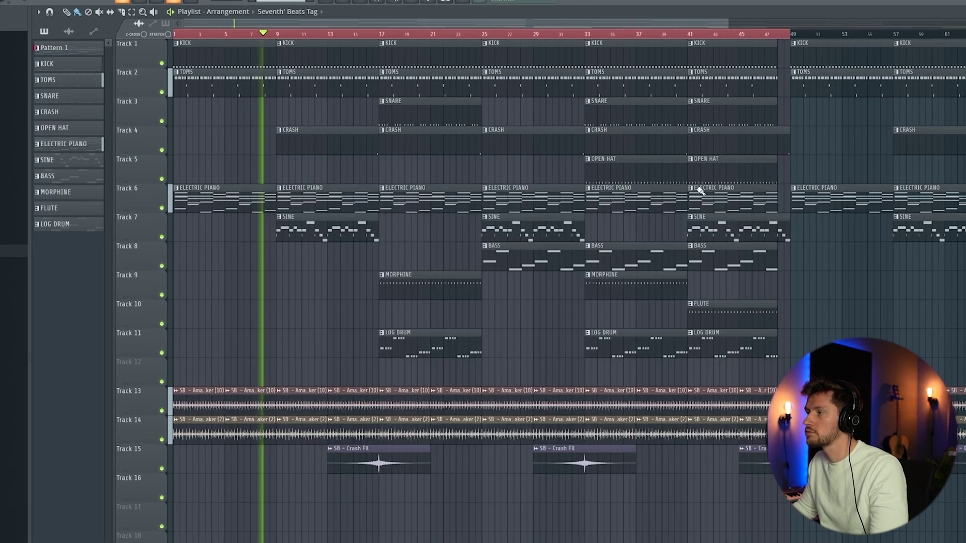
pyautogui.click(865, 166)
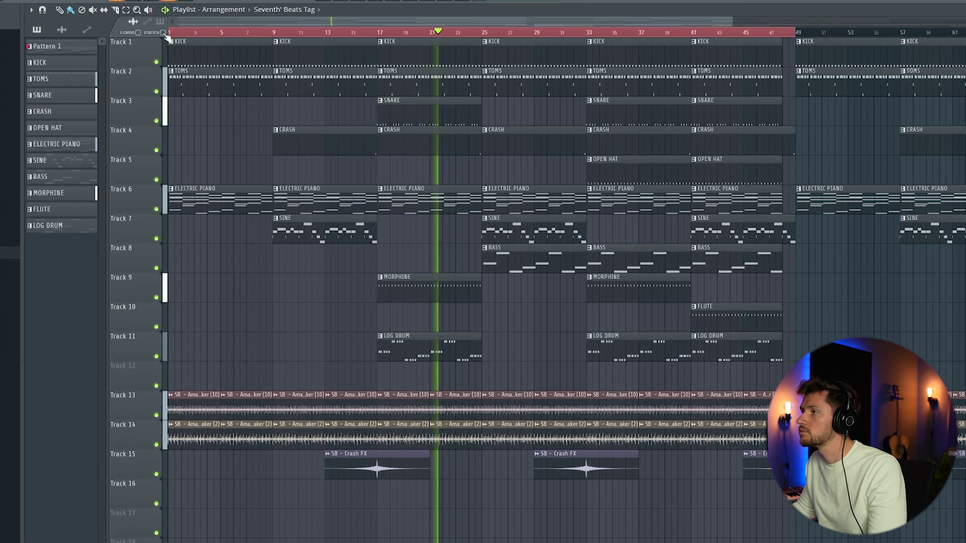
pyautogui.moveTo(179, 22); pyautogui.dragTo(258, 21)
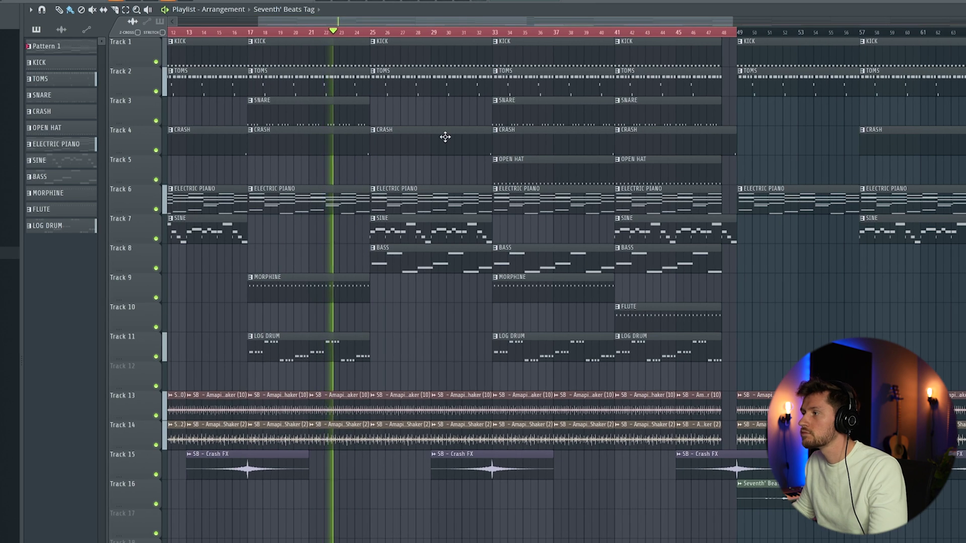